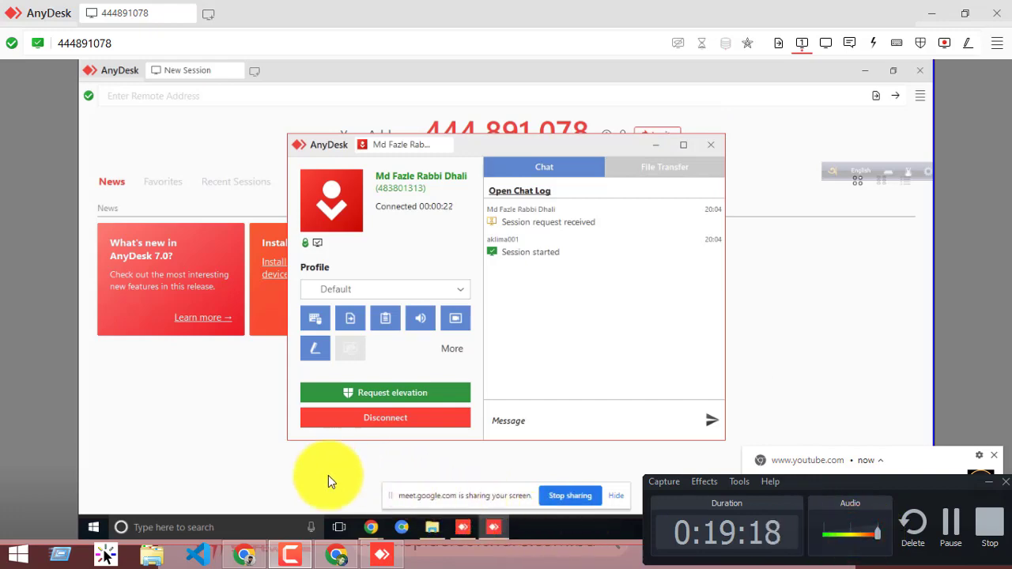
# - Switch to the Google Meet call, dismiss the YouTube notification and show the list of people in the call
pyautogui.click(244, 554)
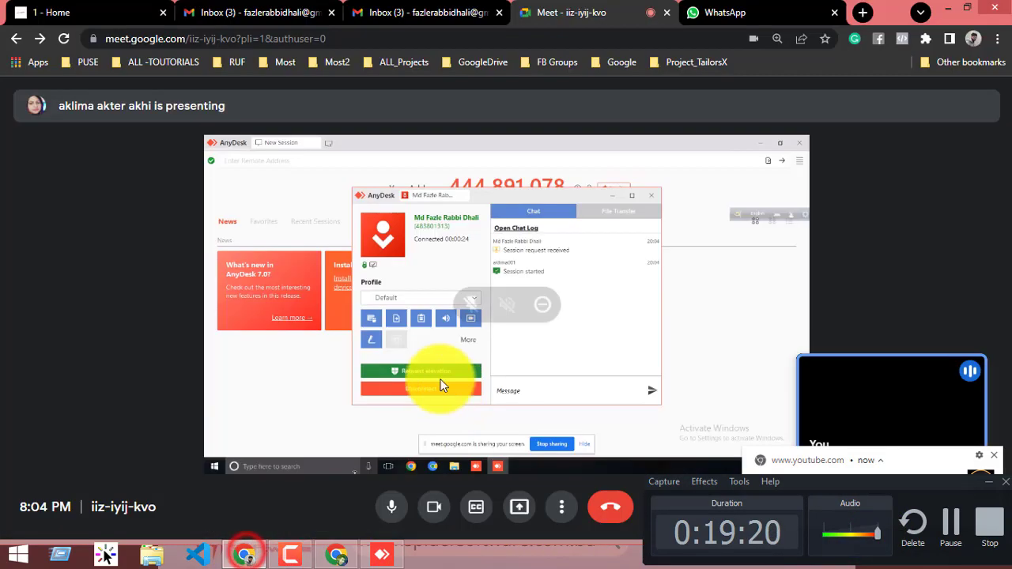
pyautogui.click(392, 507)
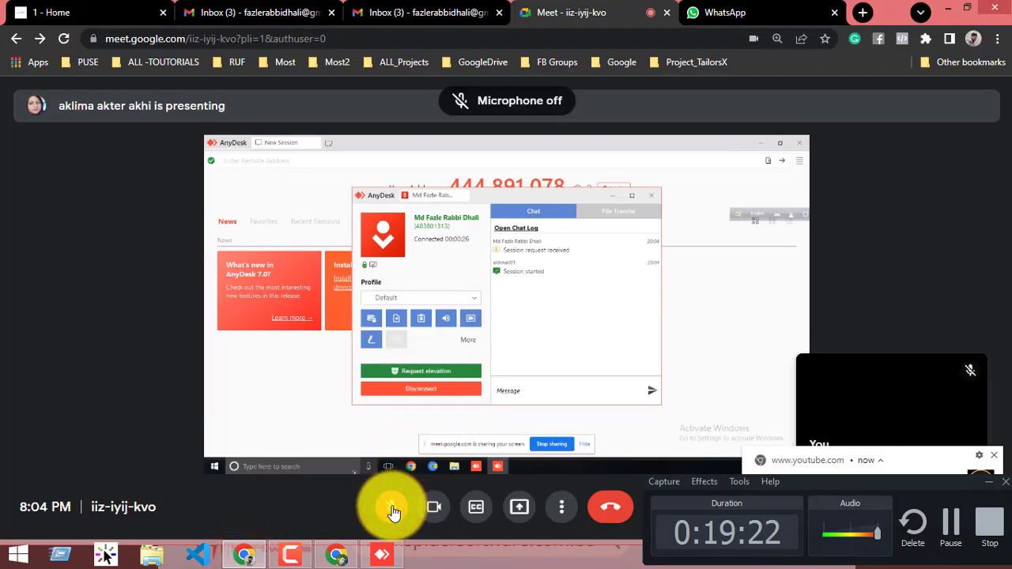
pyautogui.click(392, 510)
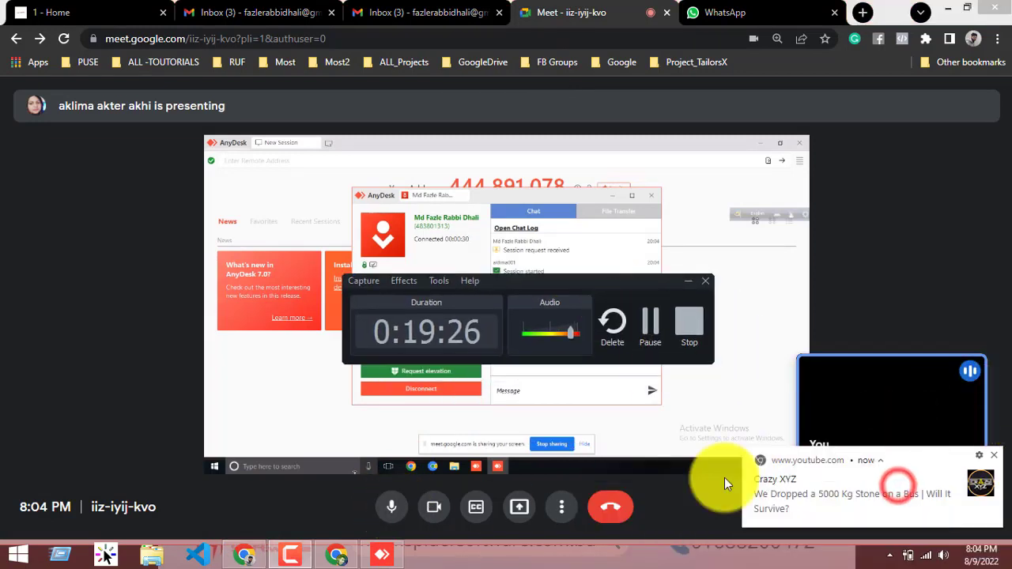
pyautogui.click(561, 507)
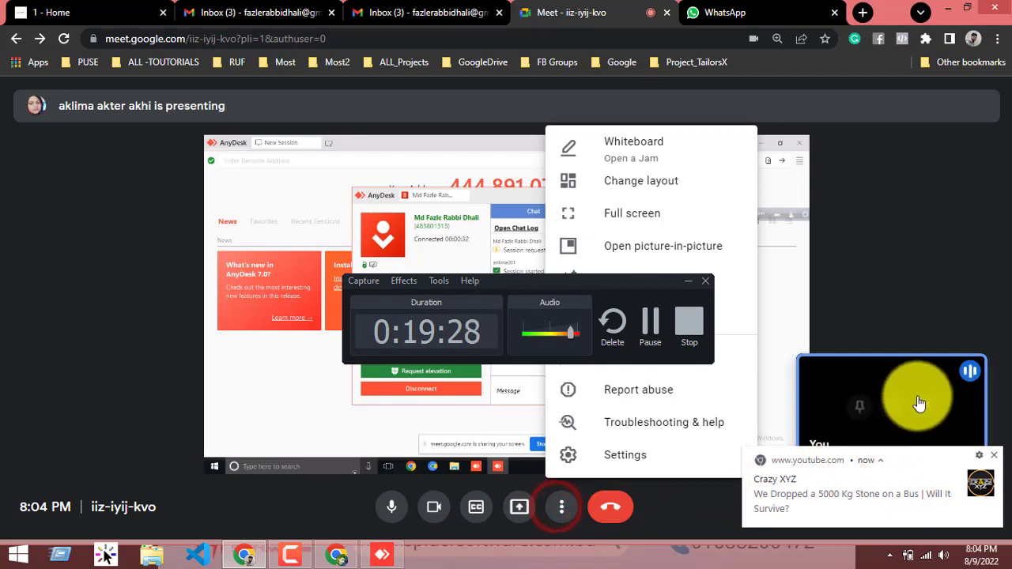
pyautogui.click(994, 455)
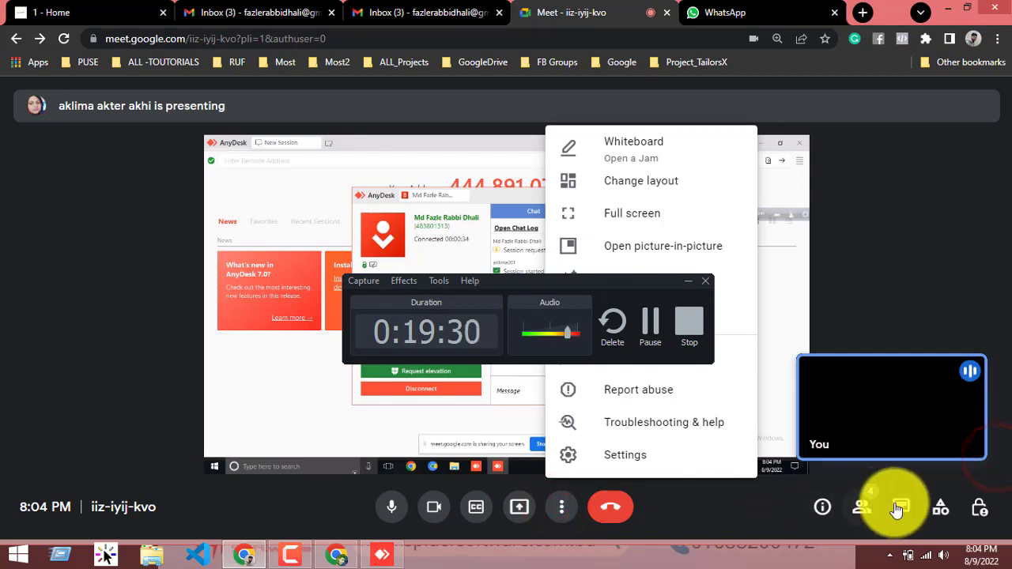
pyautogui.click(861, 506)
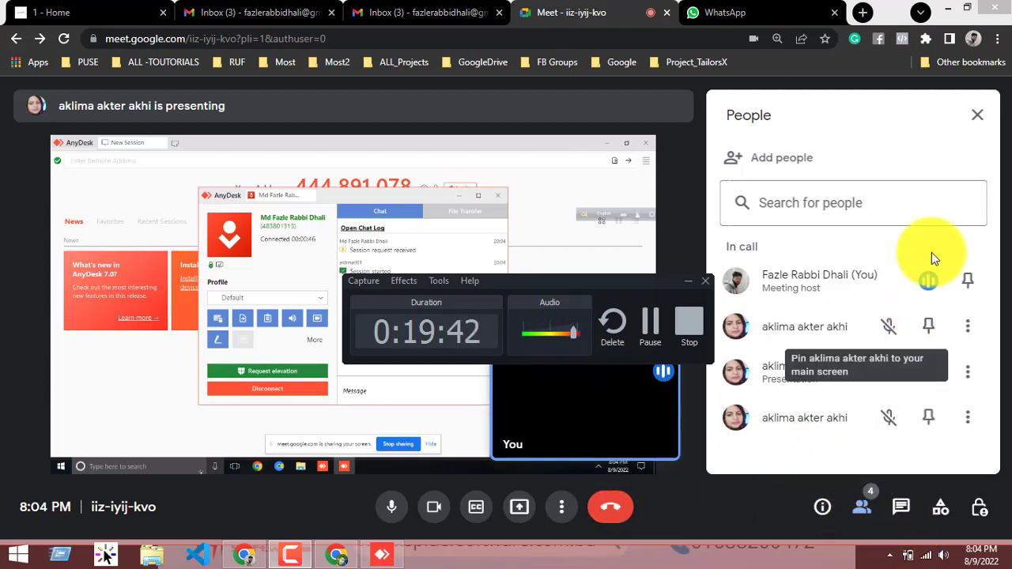
pyautogui.click(926, 279)
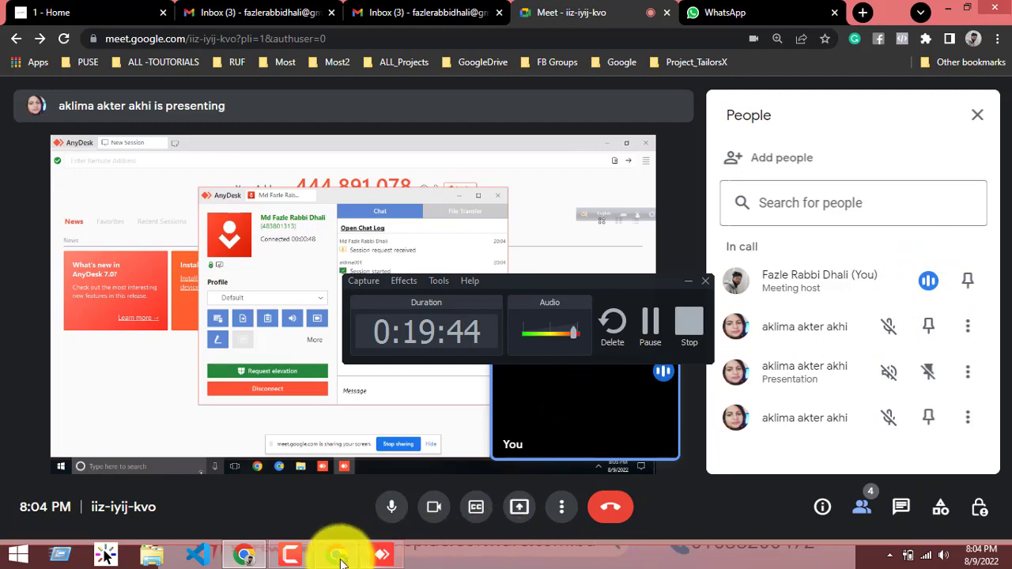
# - Minimize the browser window showing the tea shop's category list and return to the AnyDesk remote session
pyautogui.click(388, 555)
pyautogui.click(335, 555)
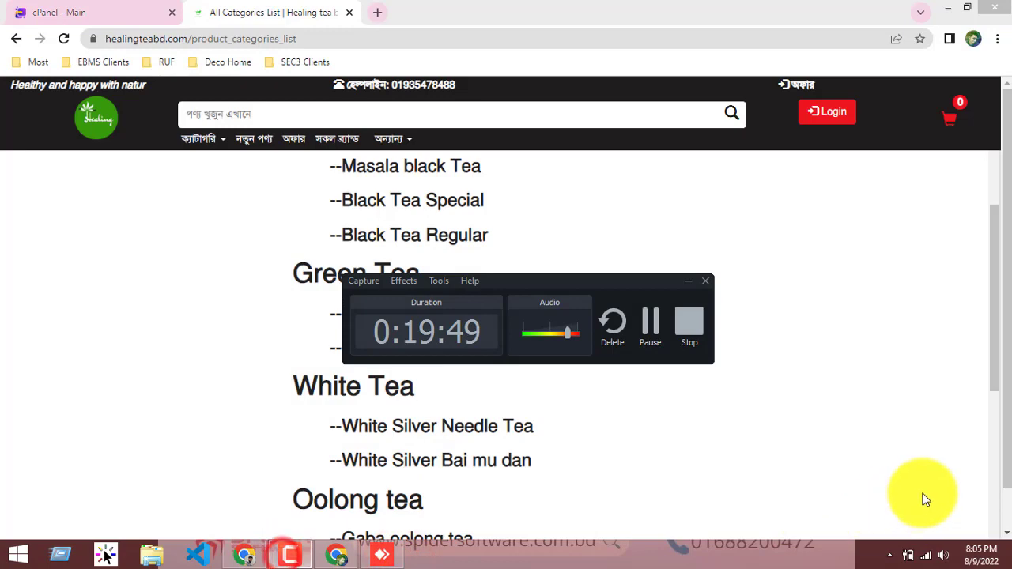
pyautogui.click(290, 555)
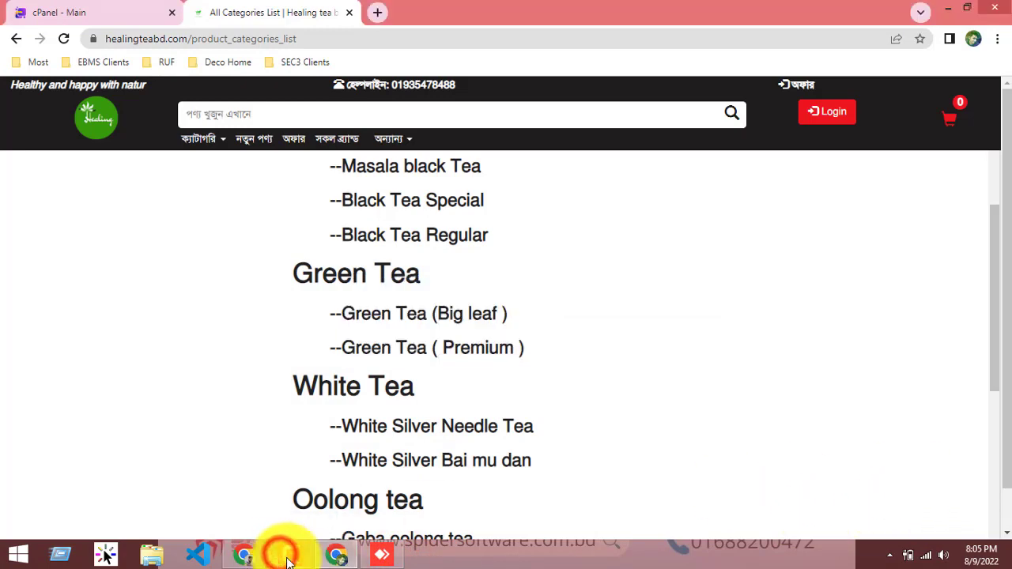
pyautogui.click(957, 7)
pyautogui.click(951, 9)
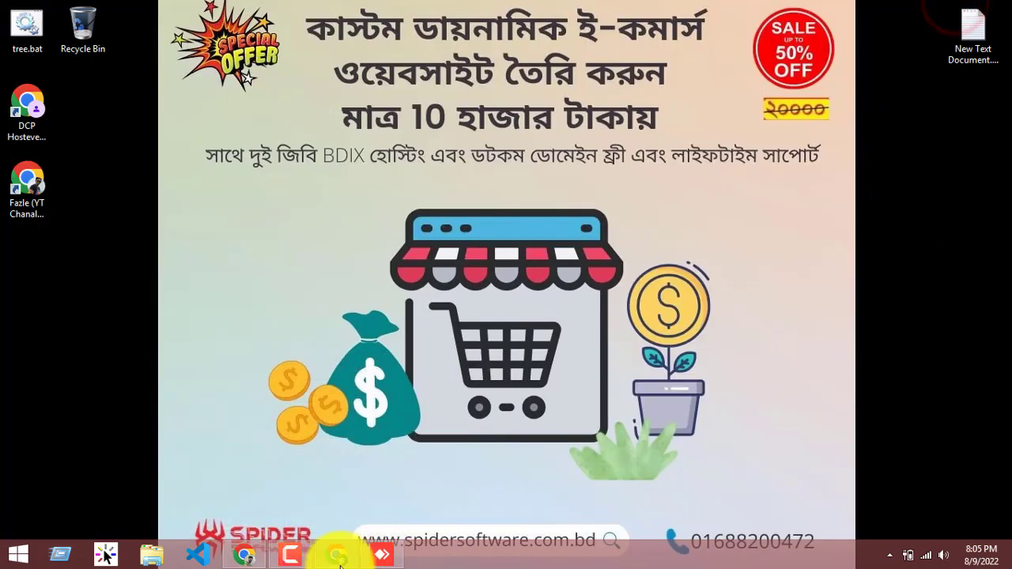
pyautogui.click(382, 555)
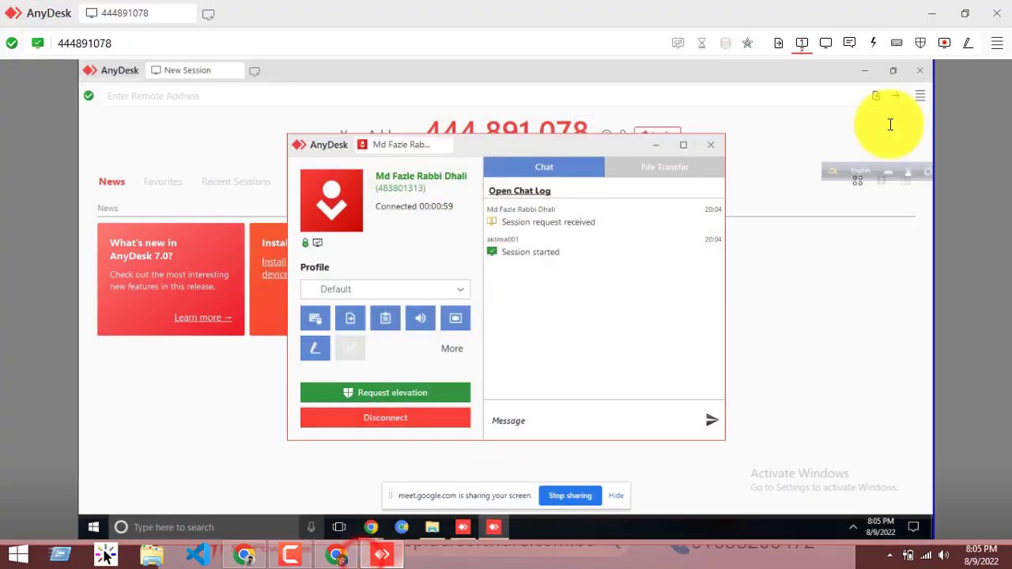
# - Close the AnyDesk main window on the remote computer while keeping the remote session running
pyautogui.click(922, 74)
pyautogui.click(919, 71)
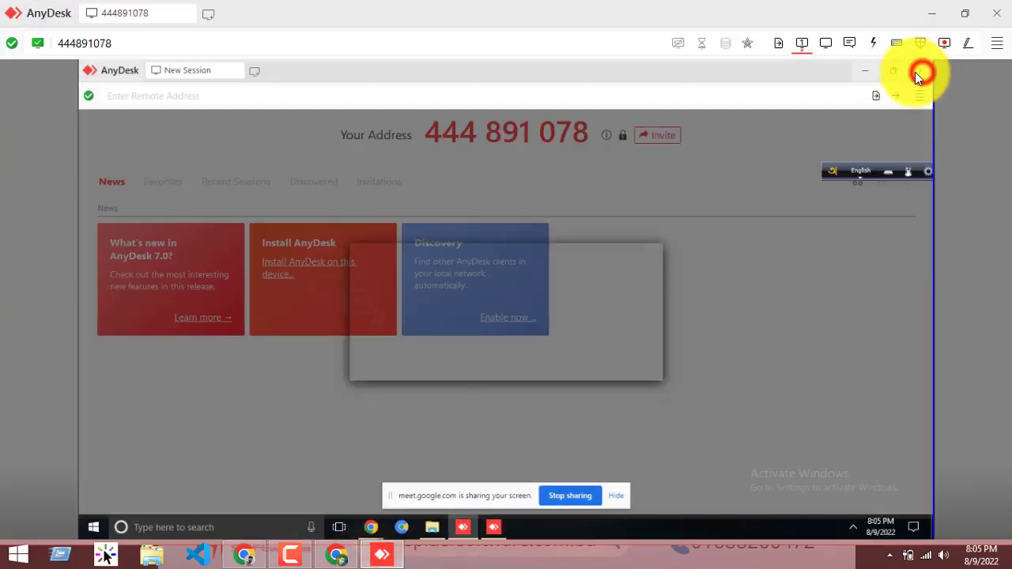
pyautogui.click(532, 362)
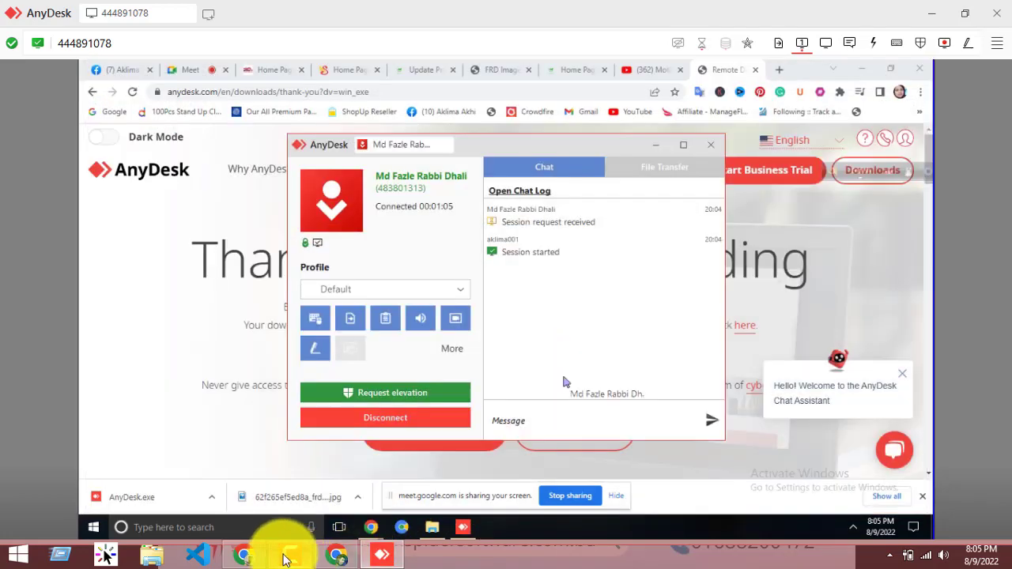
pyautogui.click(282, 556)
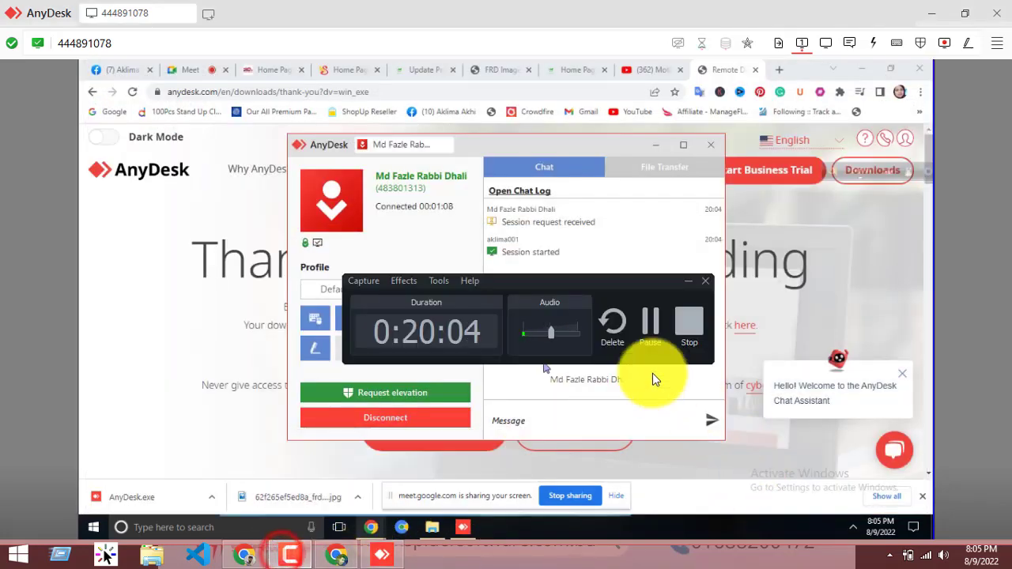
pyautogui.click(650, 320)
pyautogui.click(650, 320)
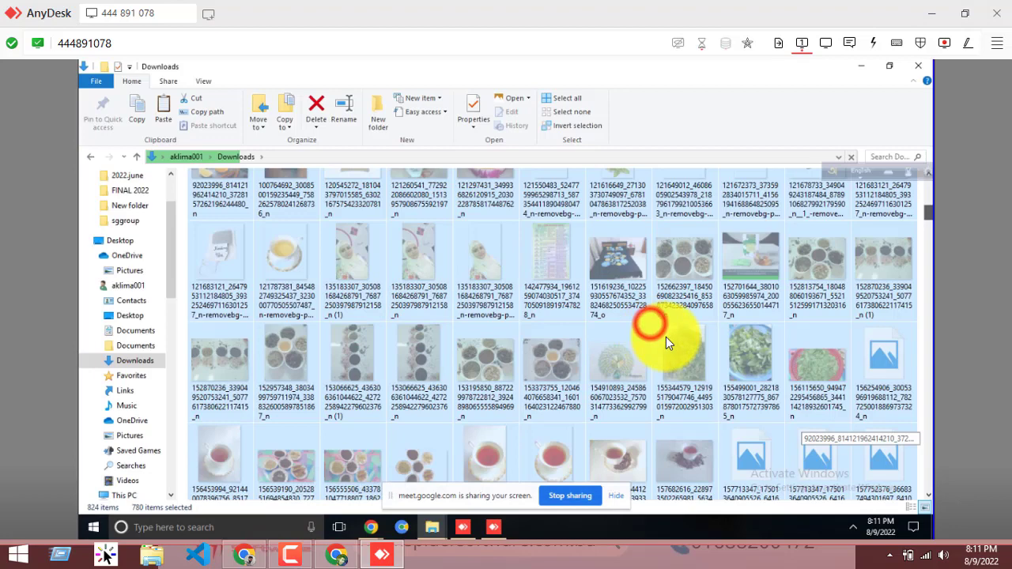
pyautogui.click(290, 556)
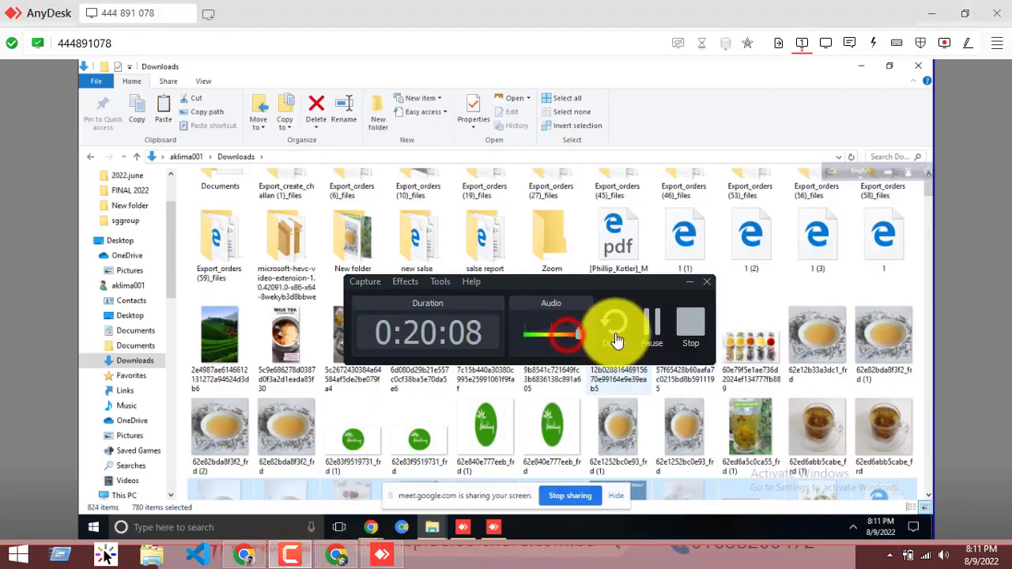
pyautogui.click(687, 280)
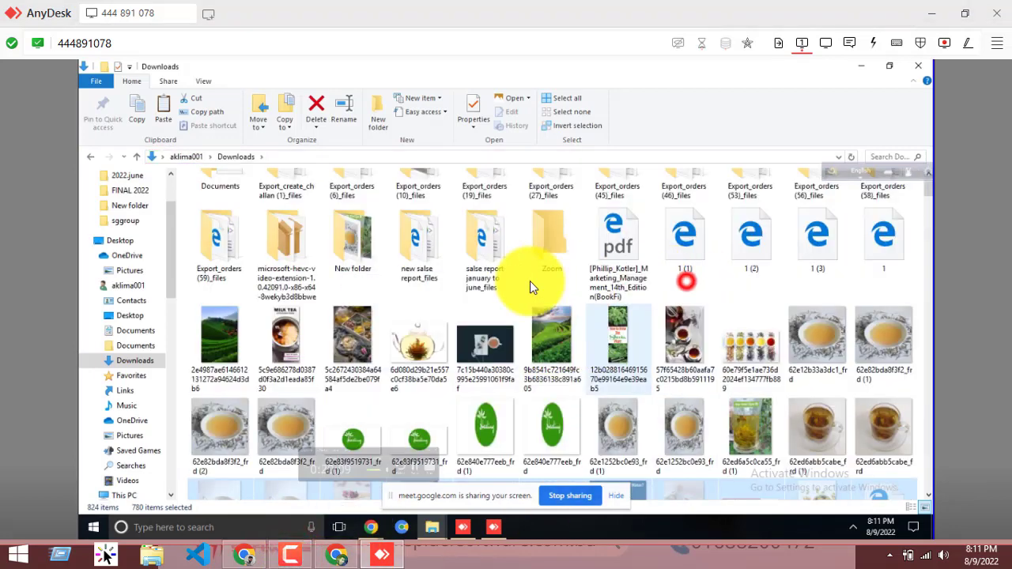
# - Paste the cut files into New folder inside the remote computer's Downloads folder
pyautogui.click(347, 248)
pyautogui.doubleClick(347, 248)
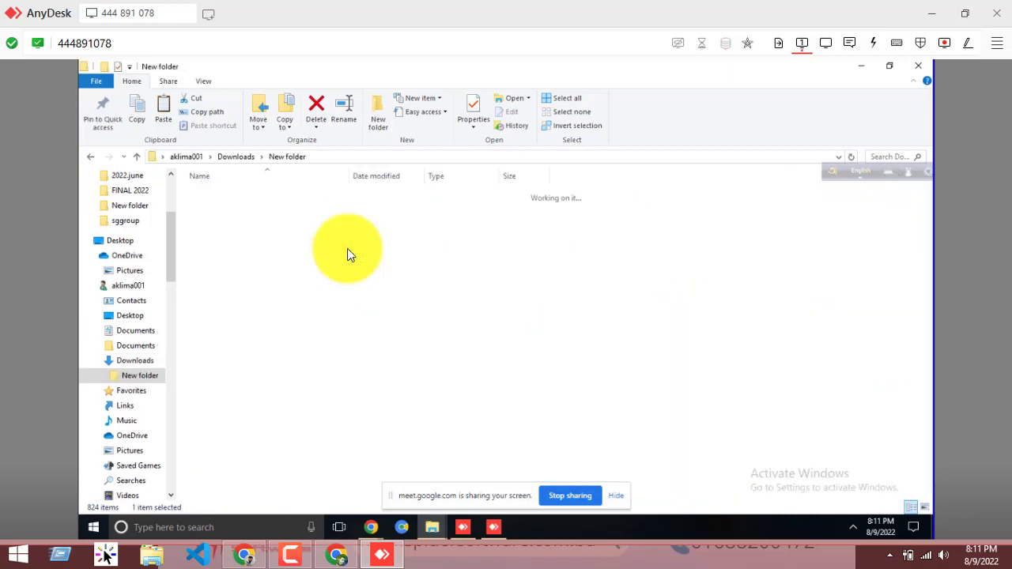
pyautogui.rightClick(316, 290)
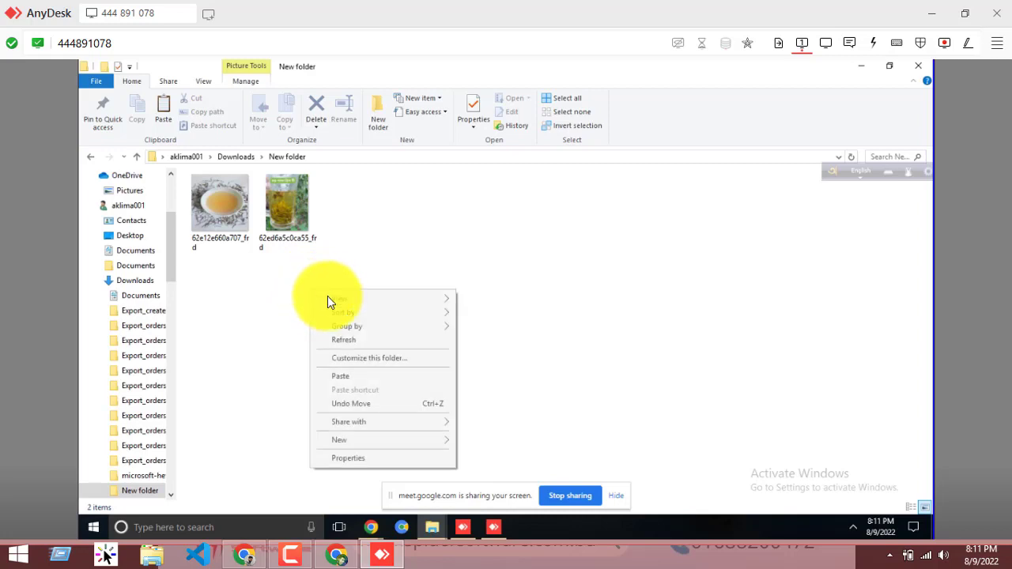
pyautogui.click(345, 377)
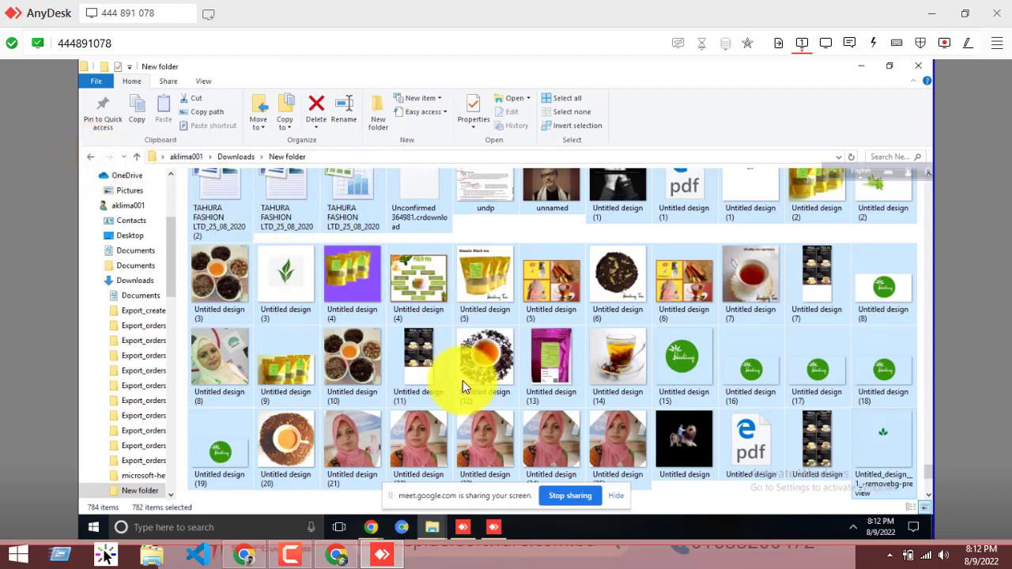
pyautogui.scroll(1, 386, 269)
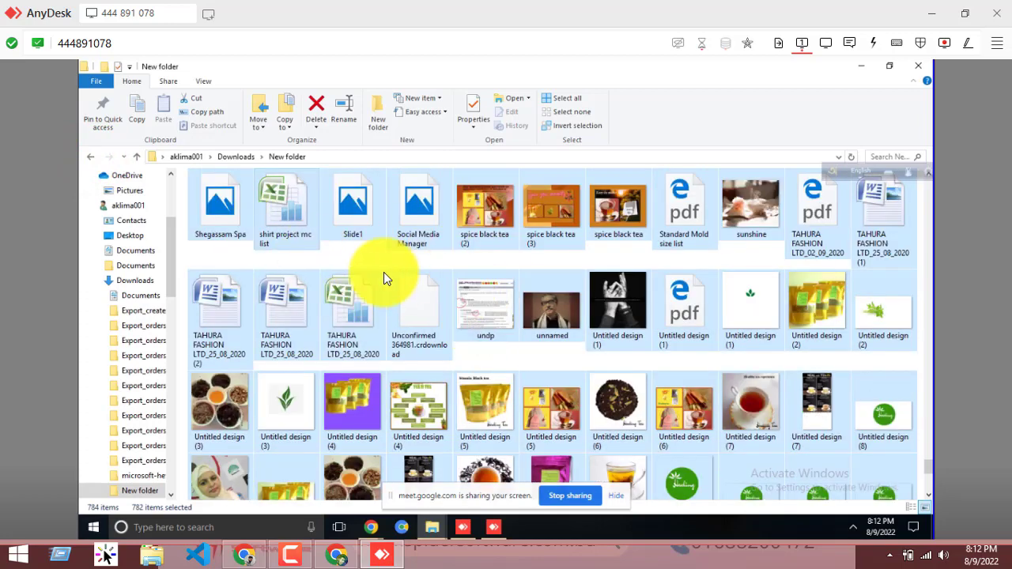
# - Go back to the Downloads folder and rename New folder as New FRD
pyautogui.hotkey('alt', 'Up')
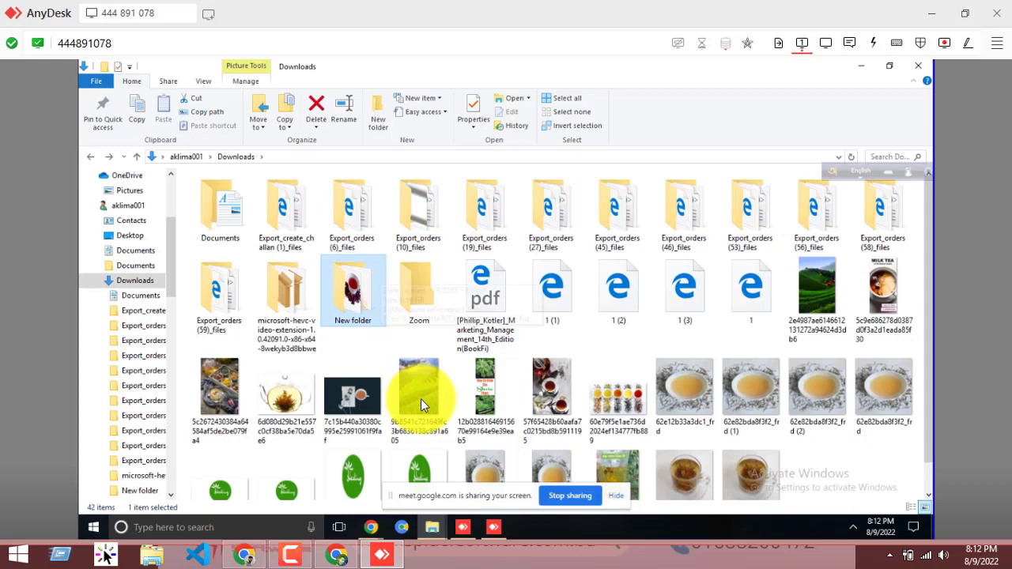
pyautogui.scroll(-1, 352, 307)
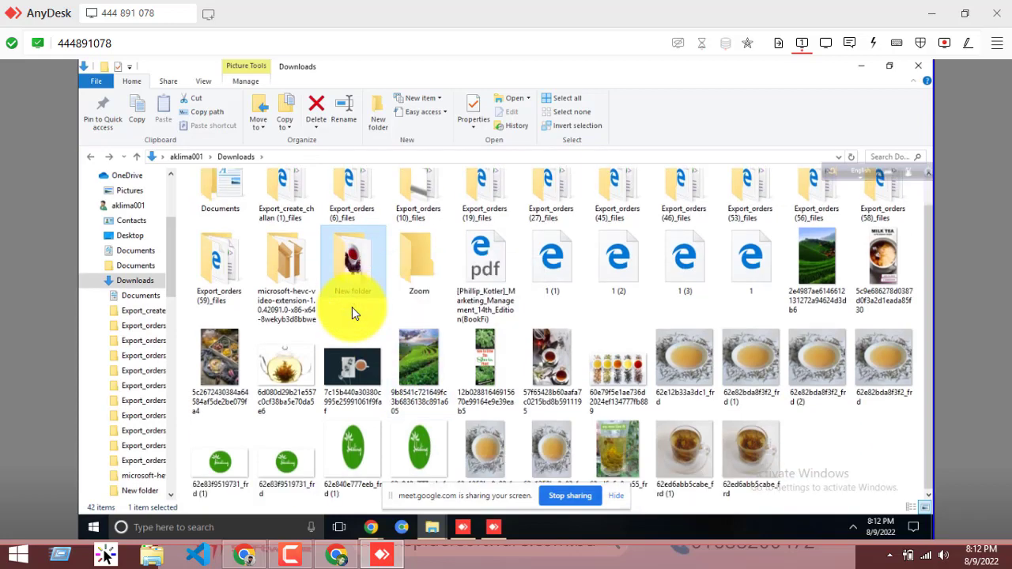
pyautogui.rightClick(354, 290)
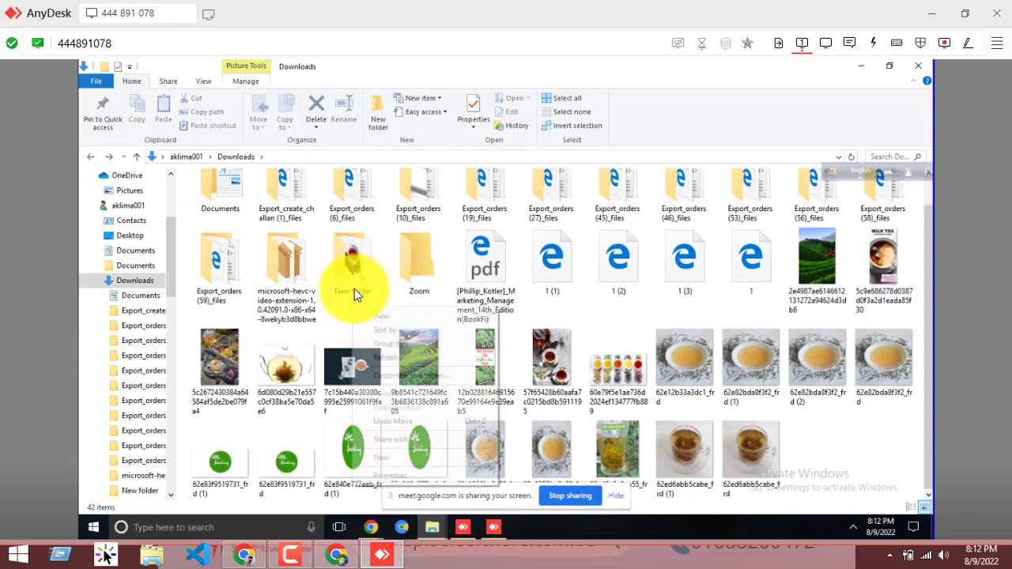
pyautogui.click(358, 294)
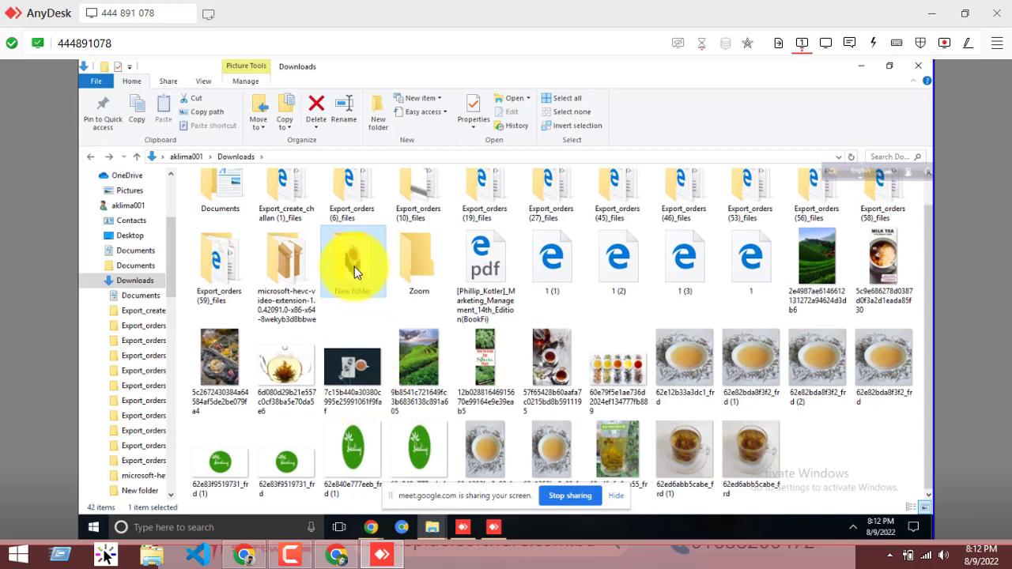
pyautogui.rightClick(354, 269)
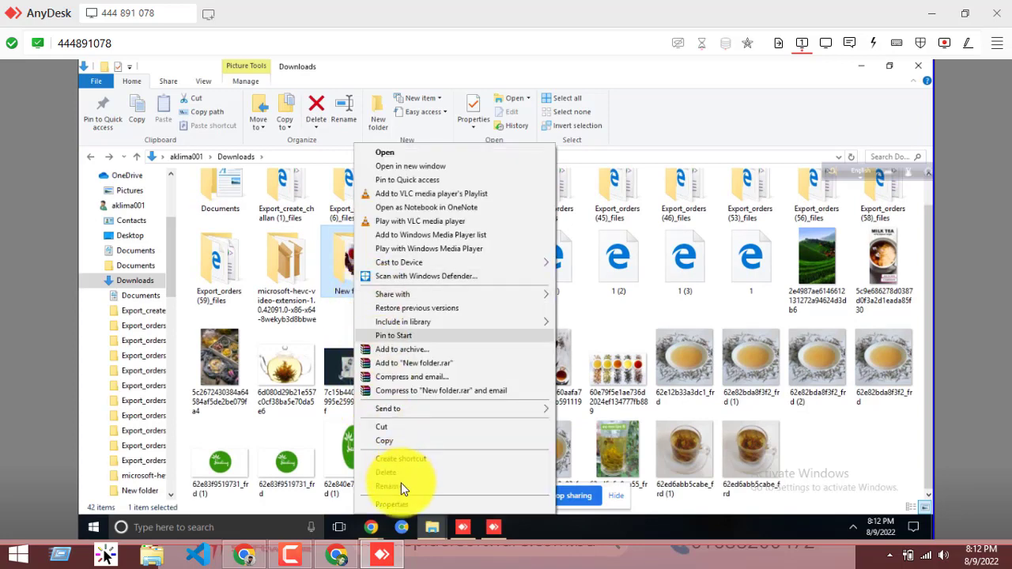
pyautogui.click(401, 486)
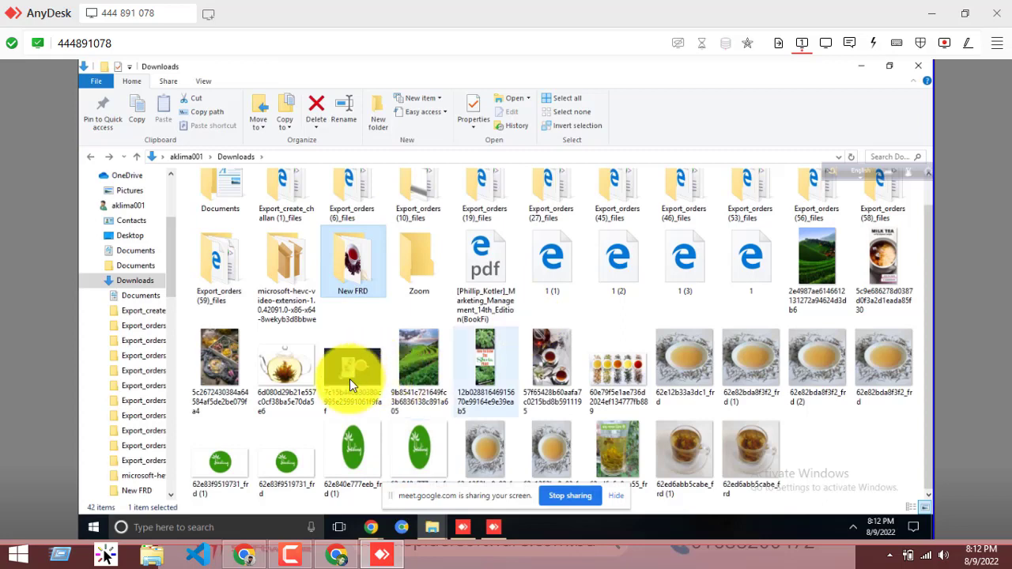
pyautogui.press('Return')
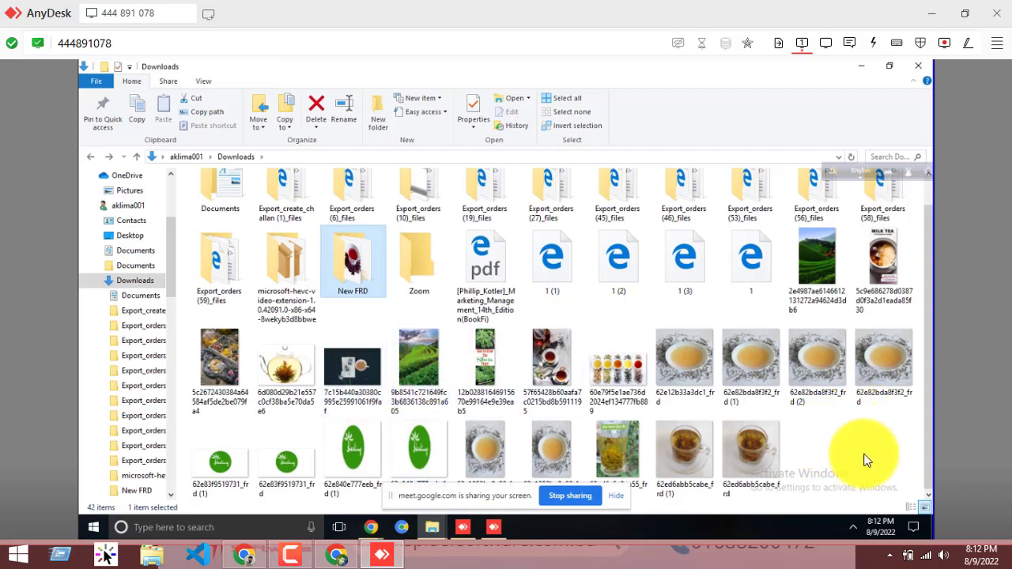
# - Move the two lowest rows of image files in Downloads into the New FRD folder
pyautogui.moveTo(875, 457); pyautogui.dragTo(840, 440)
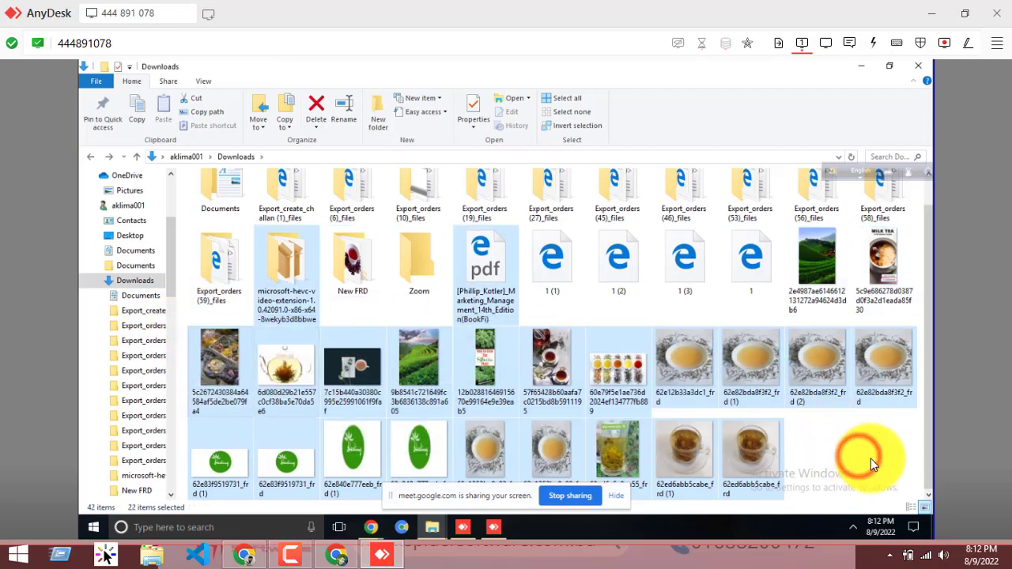
pyautogui.click(874, 468)
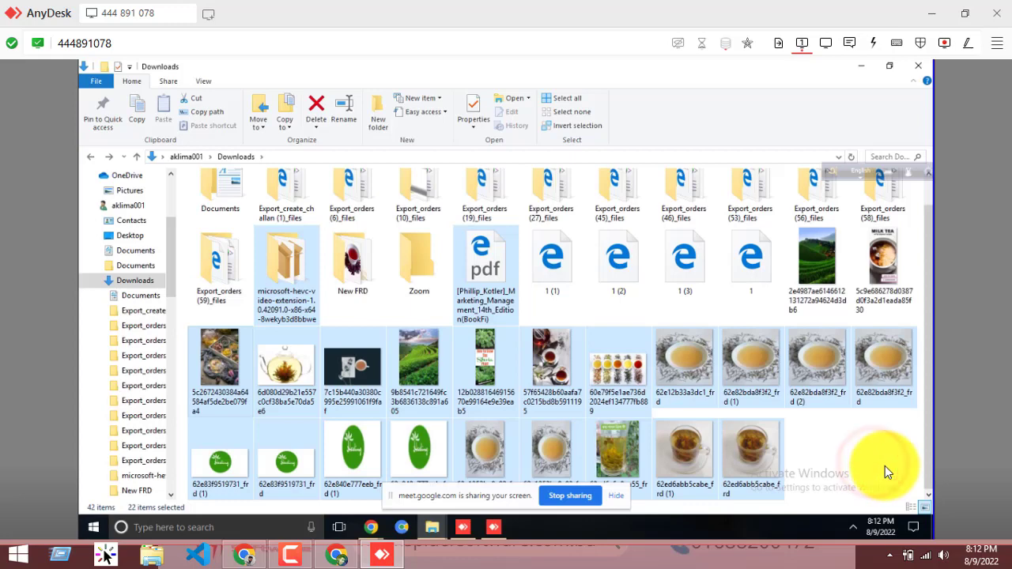
pyautogui.click(232, 364)
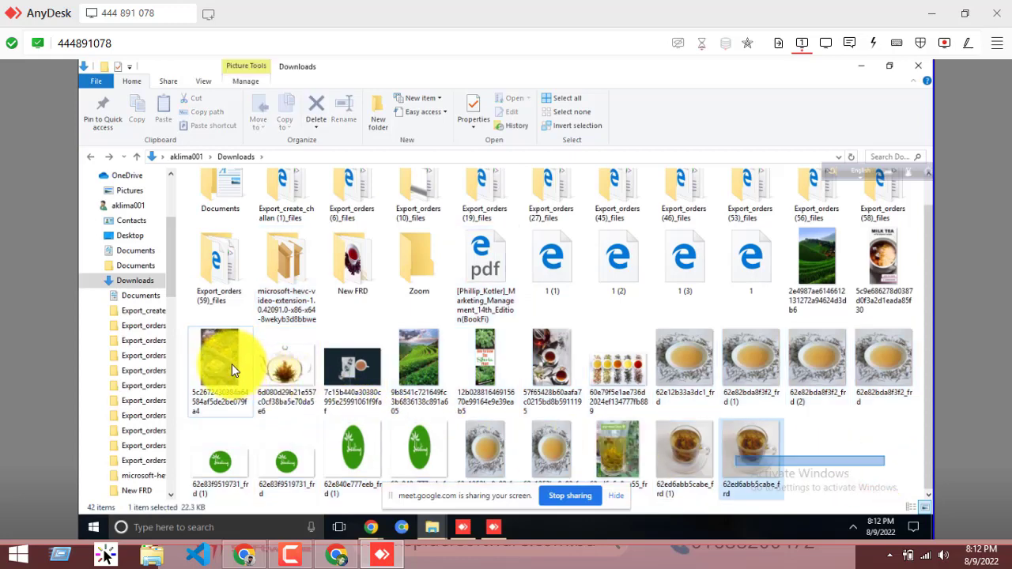
pyautogui.moveTo(237, 351); pyautogui.dragTo(218, 365)
pyautogui.moveTo(348, 374); pyautogui.dragTo(362, 309)
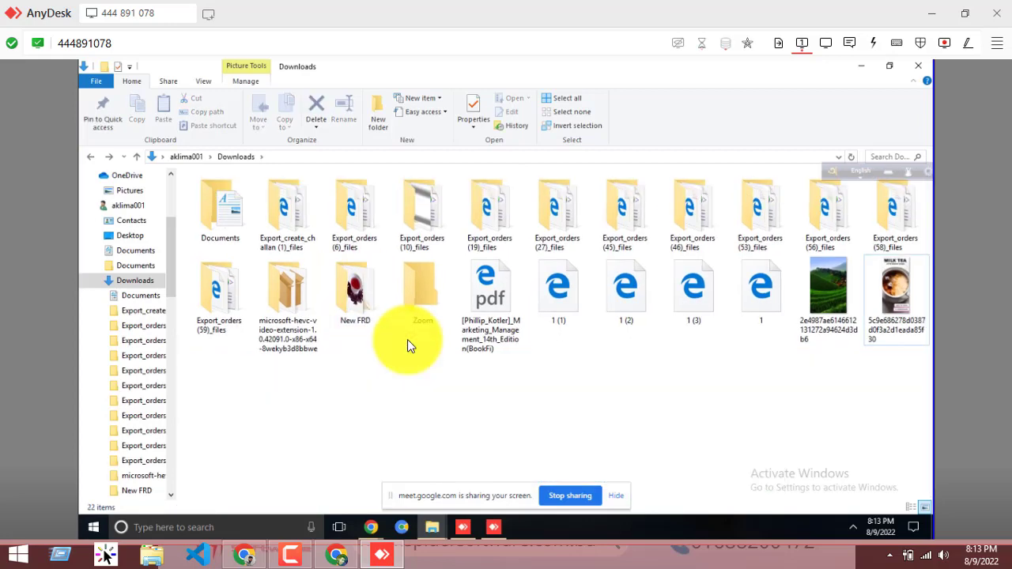
# - Check the contents of the New FRD folder and return to Downloads
pyautogui.doubleClick(354, 295)
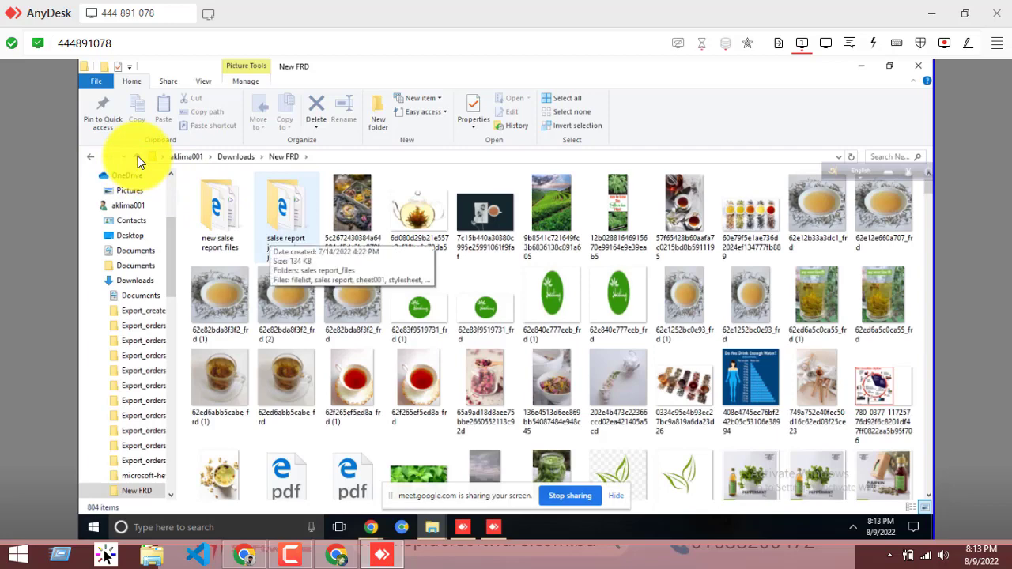
pyautogui.click(137, 158)
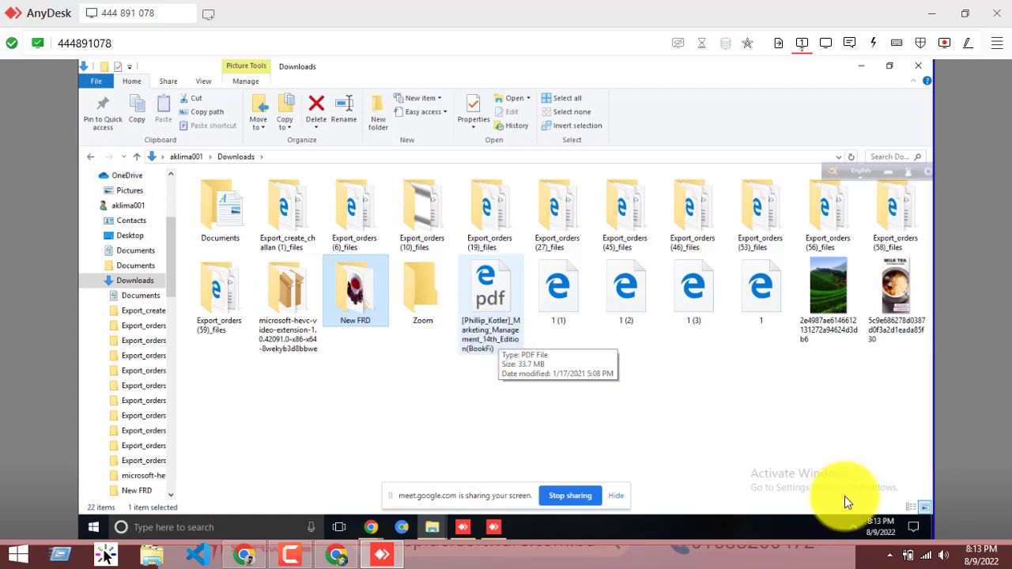
pyautogui.click(523, 377)
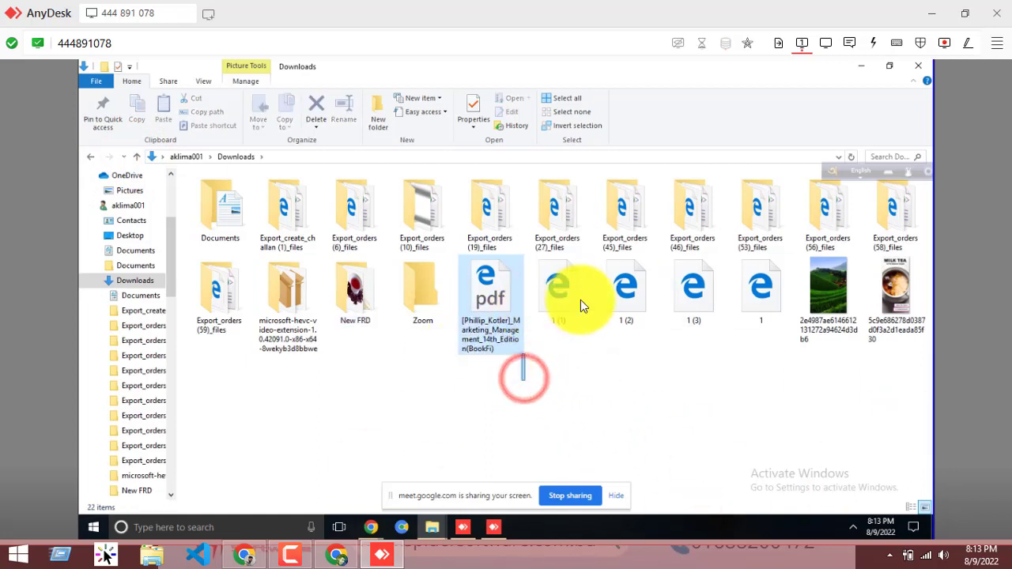
# - Move the remaining loose image and HTML files and the Marketing Management PDF in Downloads into the New FRD folder
pyautogui.moveTo(580, 300); pyautogui.dragTo(901, 307)
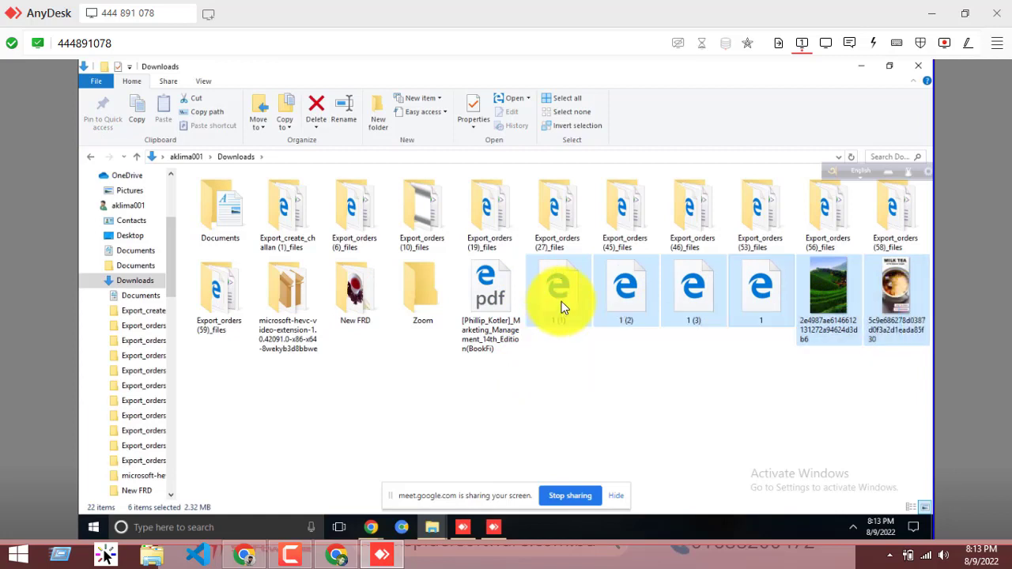
pyautogui.moveTo(561, 306); pyautogui.dragTo(362, 317)
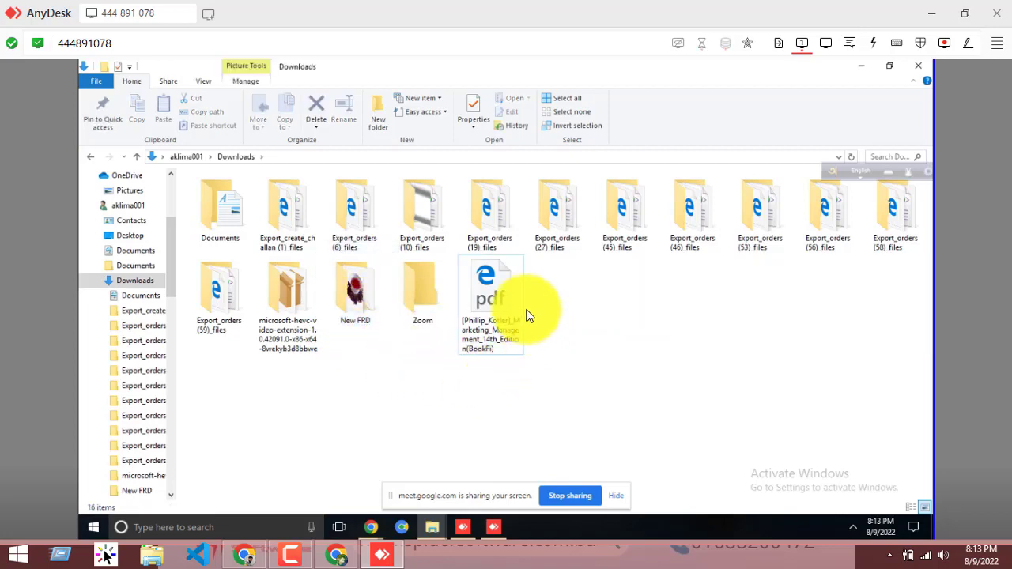
pyautogui.moveTo(481, 348); pyautogui.dragTo(346, 317)
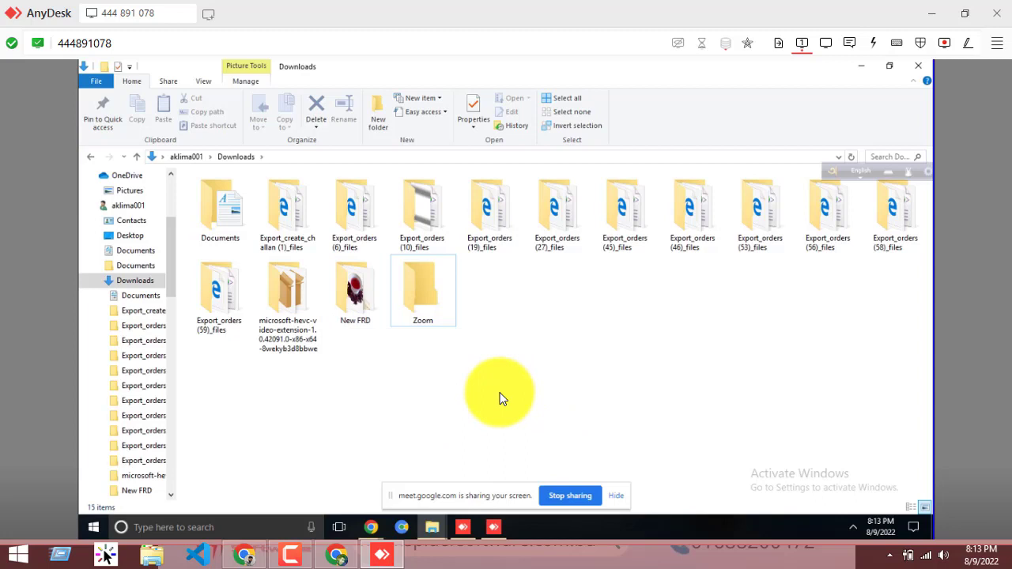
# - Hide the meet.google.com screen-sharing notice on the remote desktop
pyautogui.rightClick(552, 307)
pyautogui.click(755, 286)
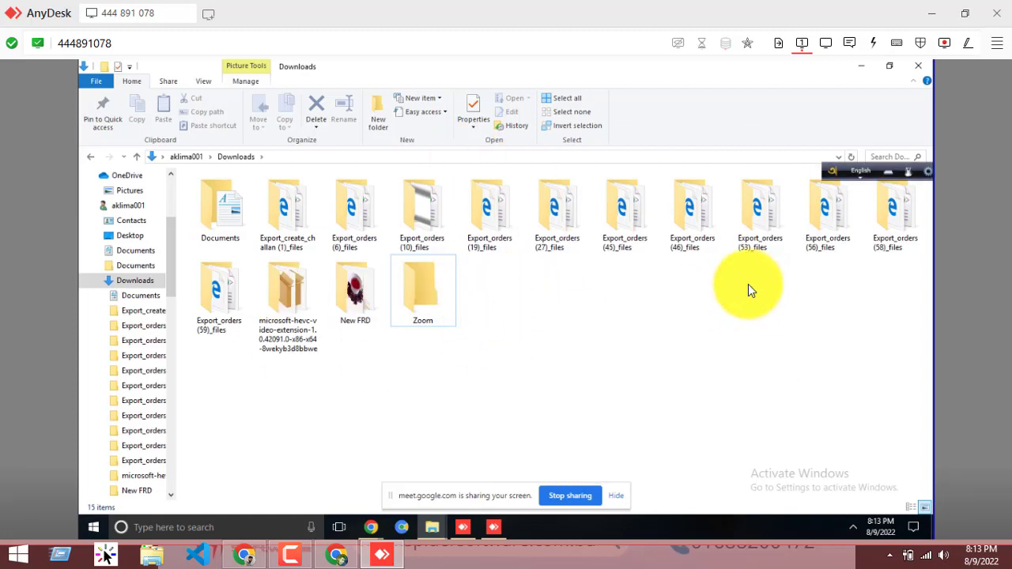
pyautogui.click(615, 496)
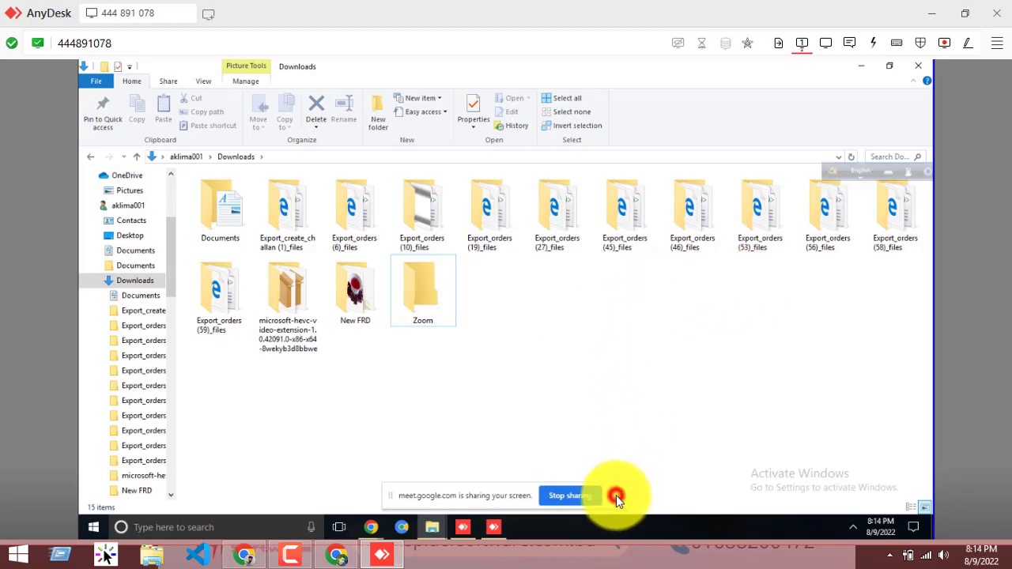
pyautogui.click(547, 303)
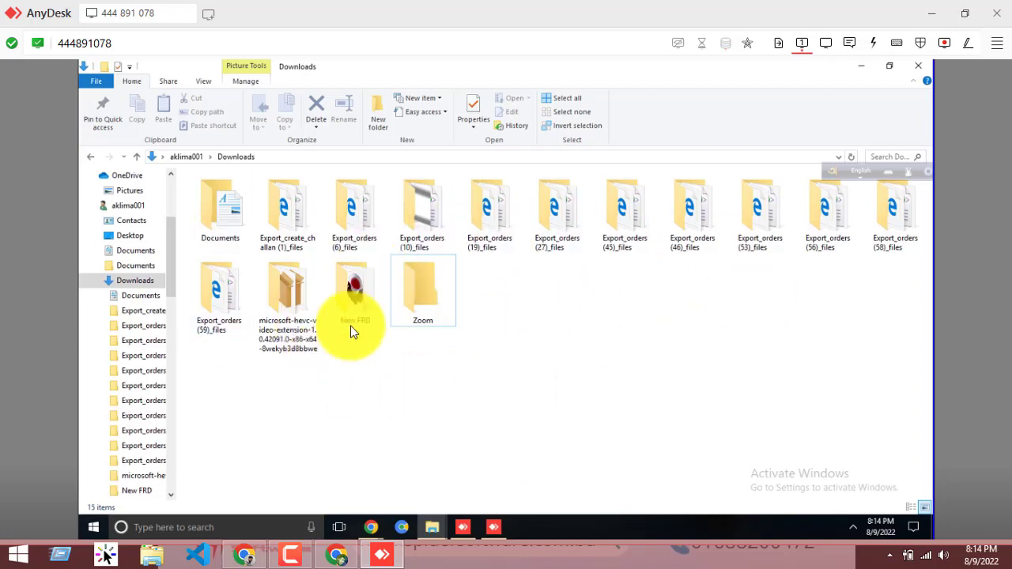
pyautogui.click(449, 304)
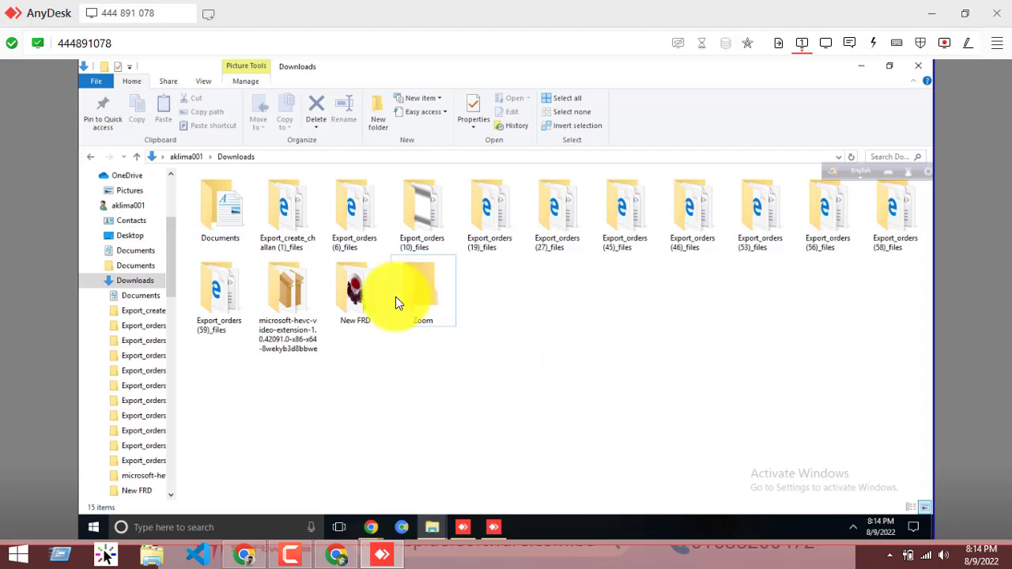
pyautogui.click(564, 314)
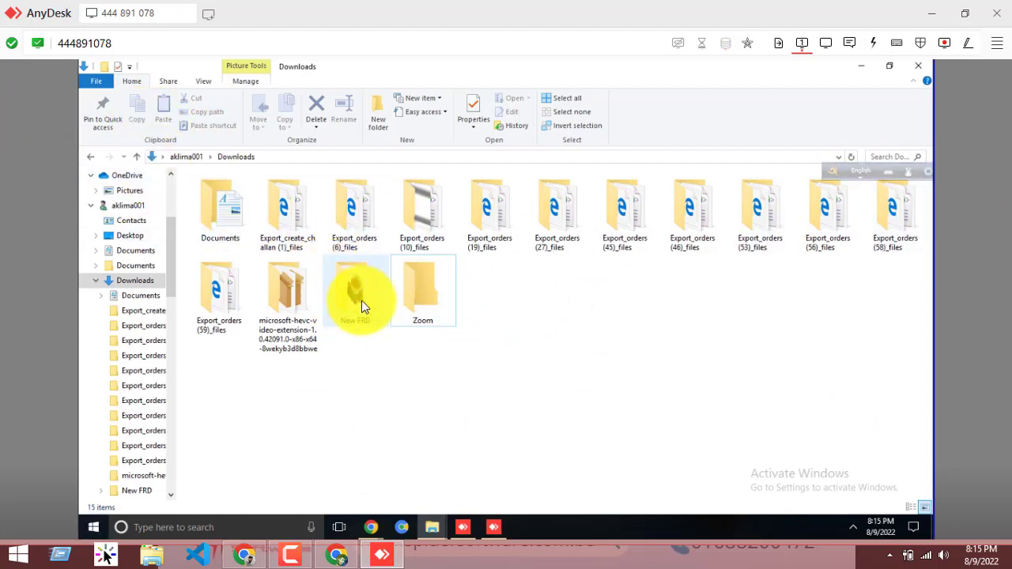
pyautogui.moveTo(359, 304)
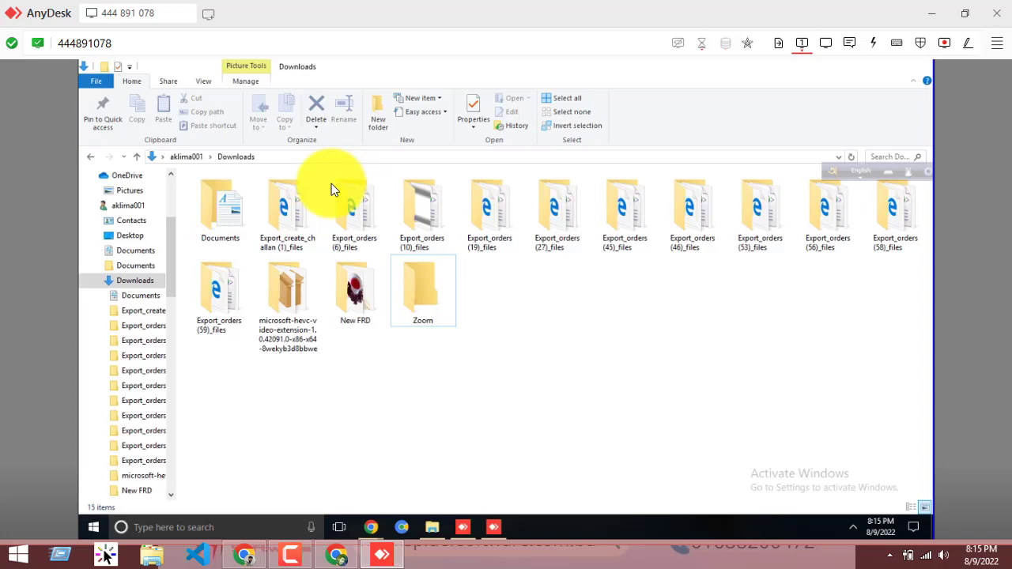
# - Switch to Chrome, open the Update Product Images page for product 5, and browse the New FRD folder in its file chooser
pyautogui.hotkey('alt', 'Tab')
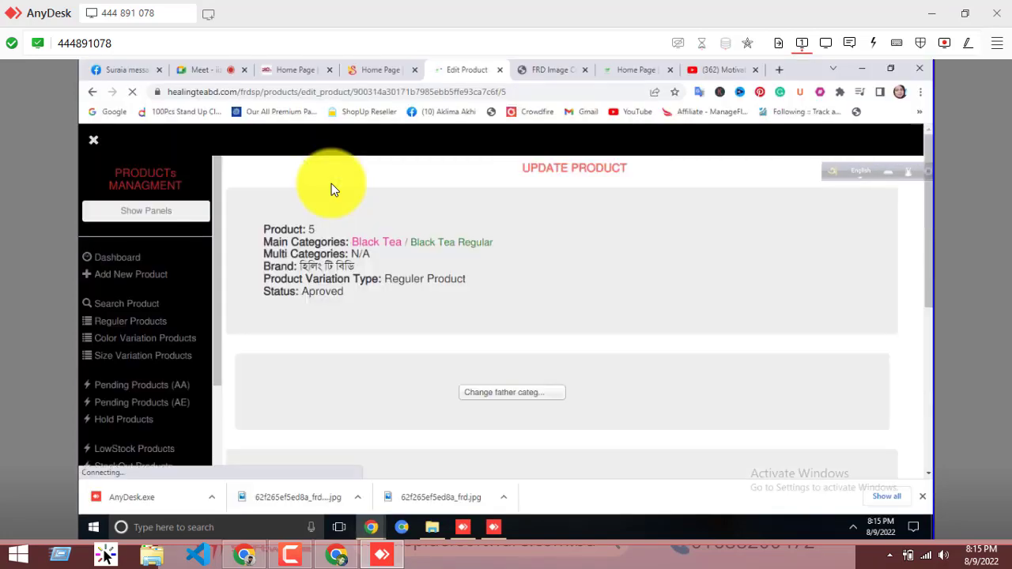
pyautogui.scroll(-3, 331, 183)
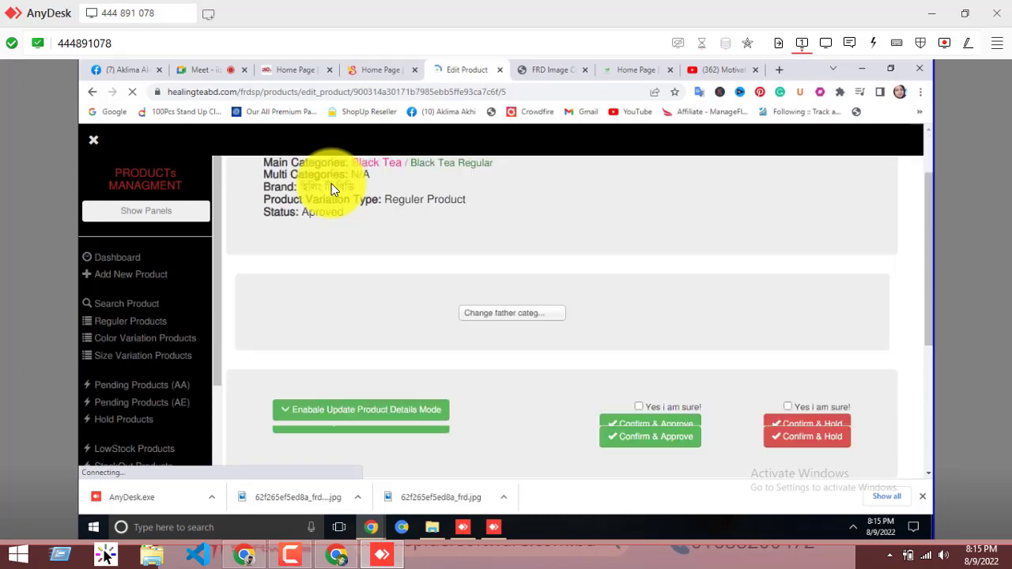
pyautogui.scroll(-1, 331, 184)
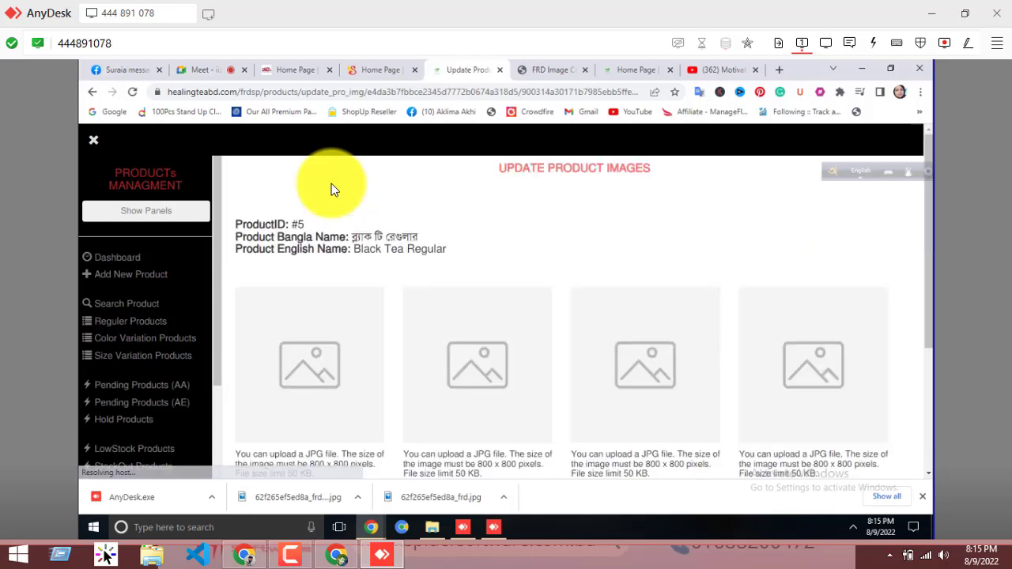
pyautogui.scroll(-5, 331, 184)
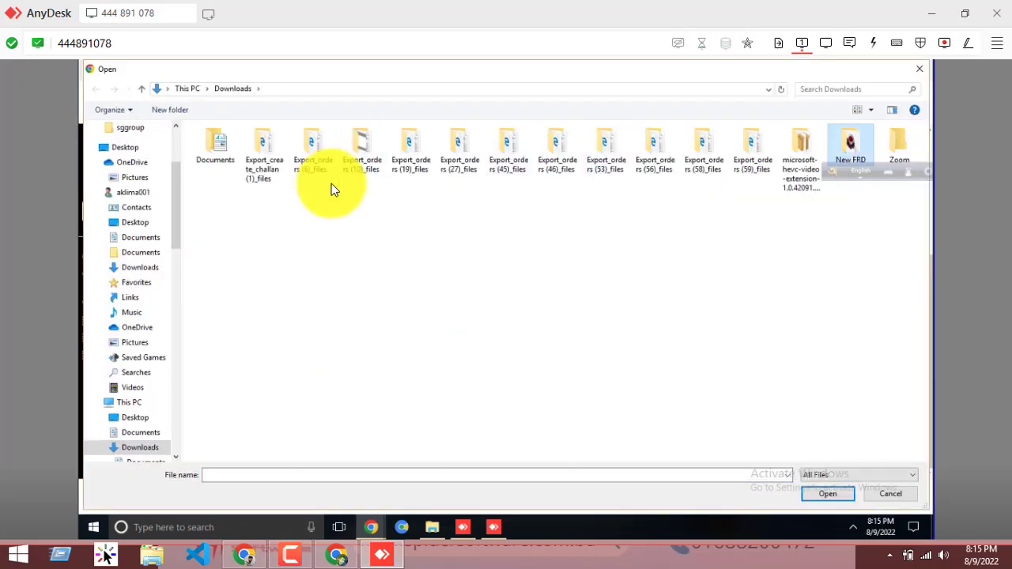
pyautogui.press('Return')
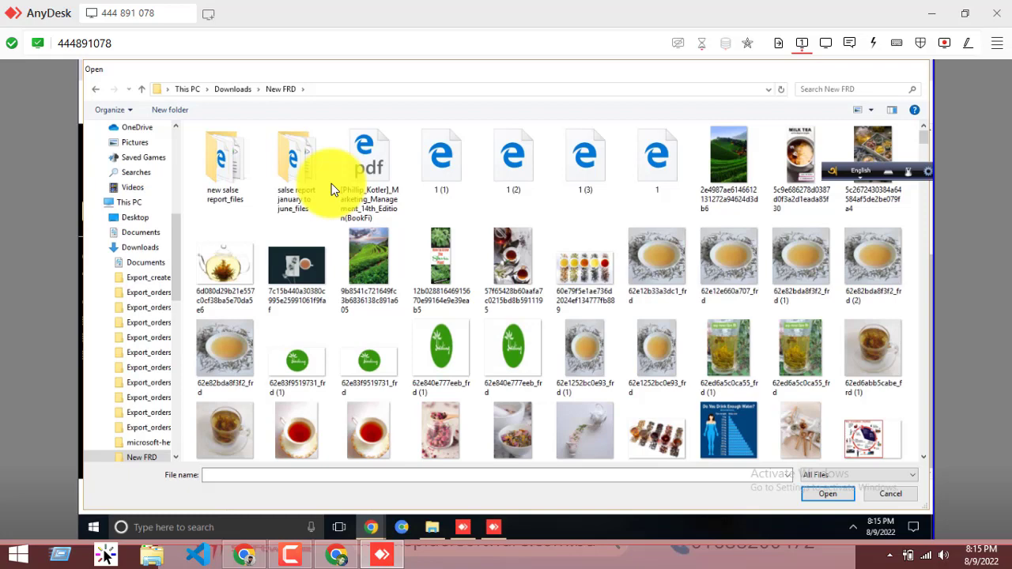
pyautogui.press('Escape')
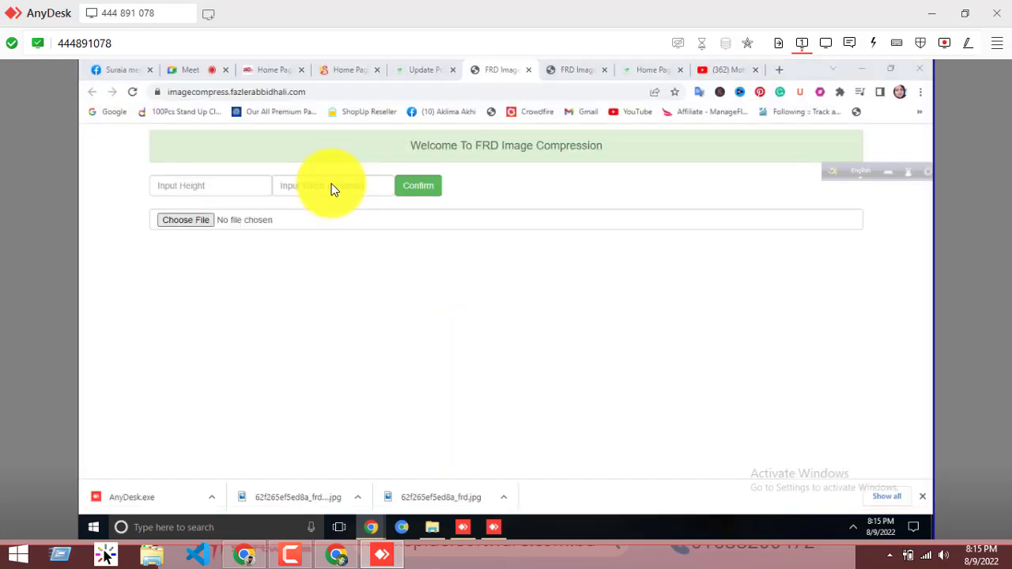
# - Compress the image 62f265ef5ed8a_frd from the New FRD folder in FRD Image Compression and download the compressed file
pyautogui.press('space')
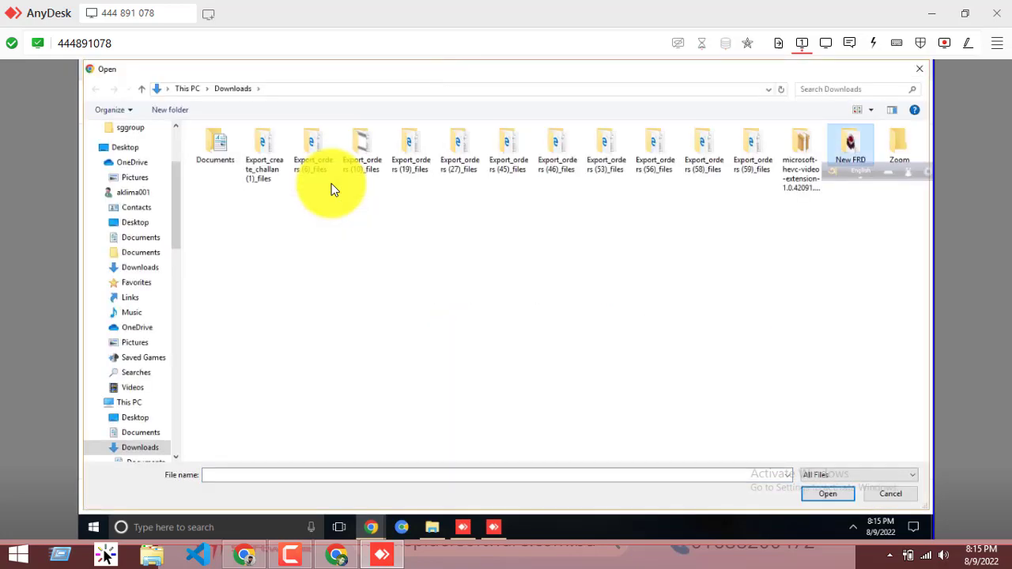
pyautogui.press('Return')
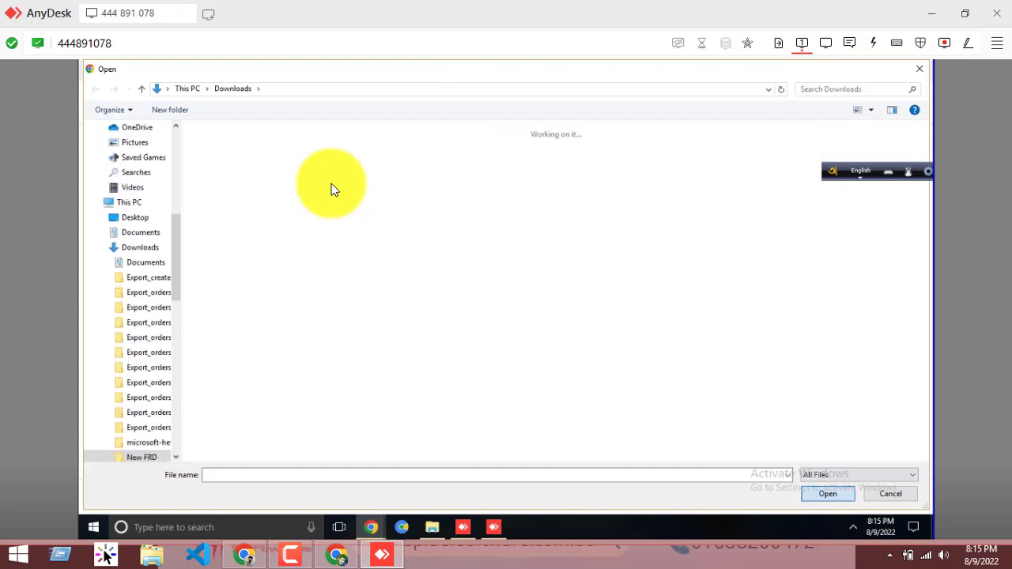
pyautogui.press('Left')
pyautogui.press('Right')
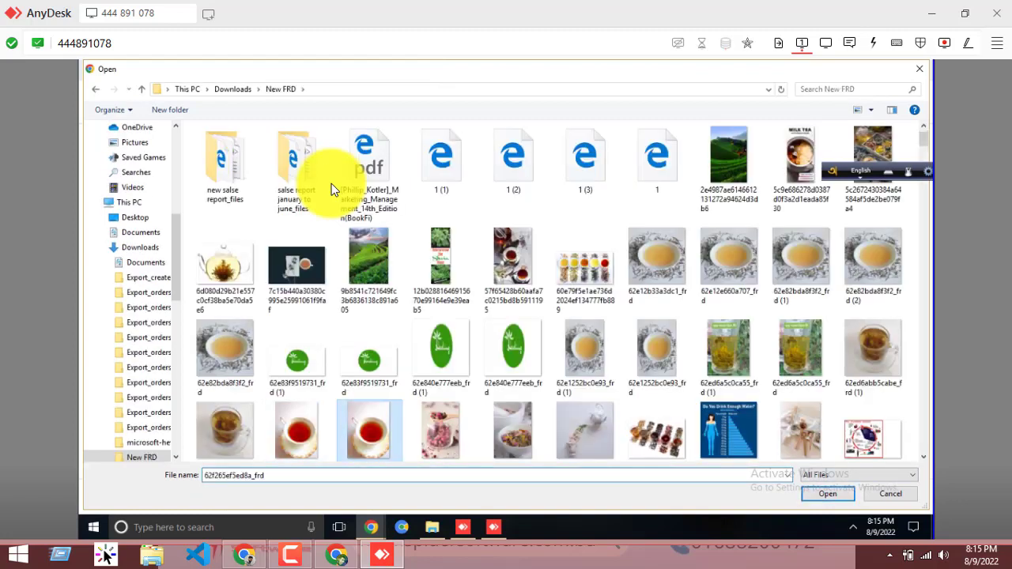
pyautogui.scroll(-1, 331, 183)
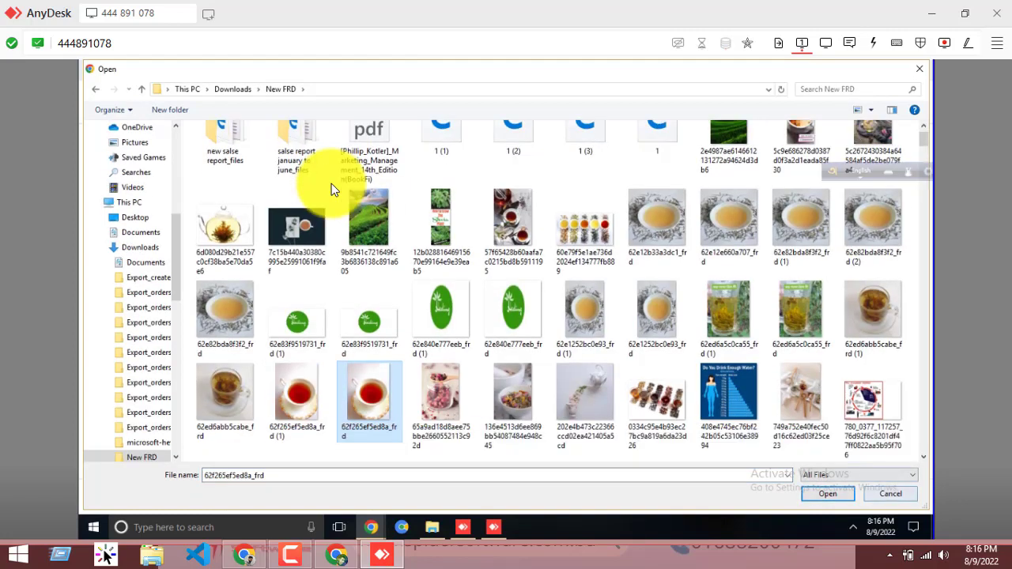
pyautogui.press('Tab')
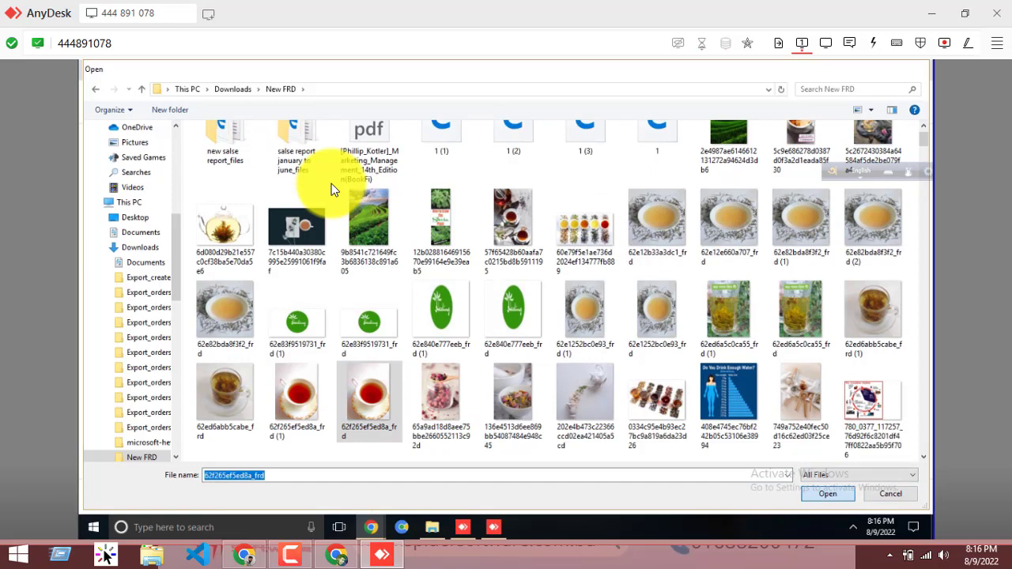
pyautogui.press('Return')
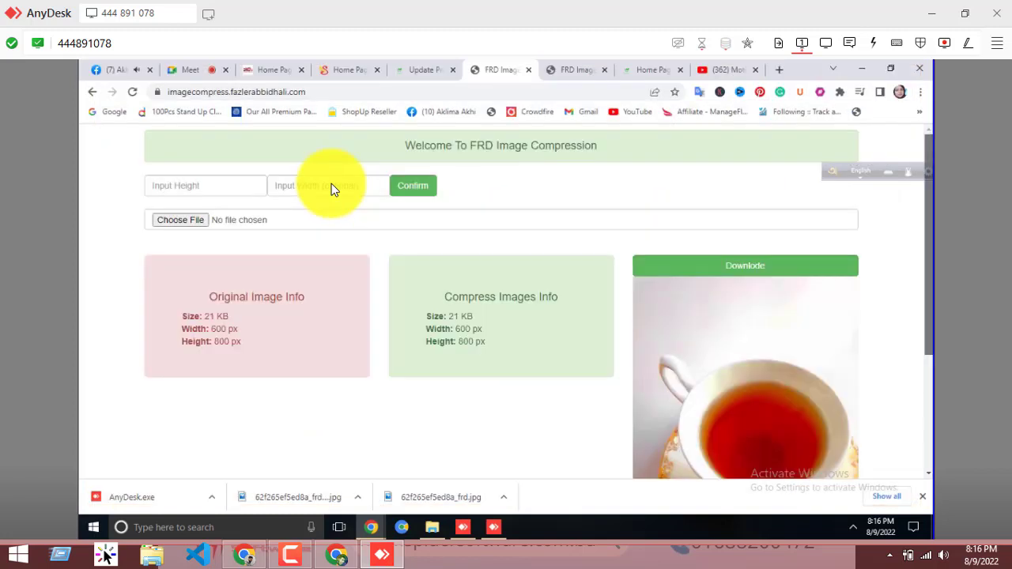
pyautogui.scroll(-1, 331, 184)
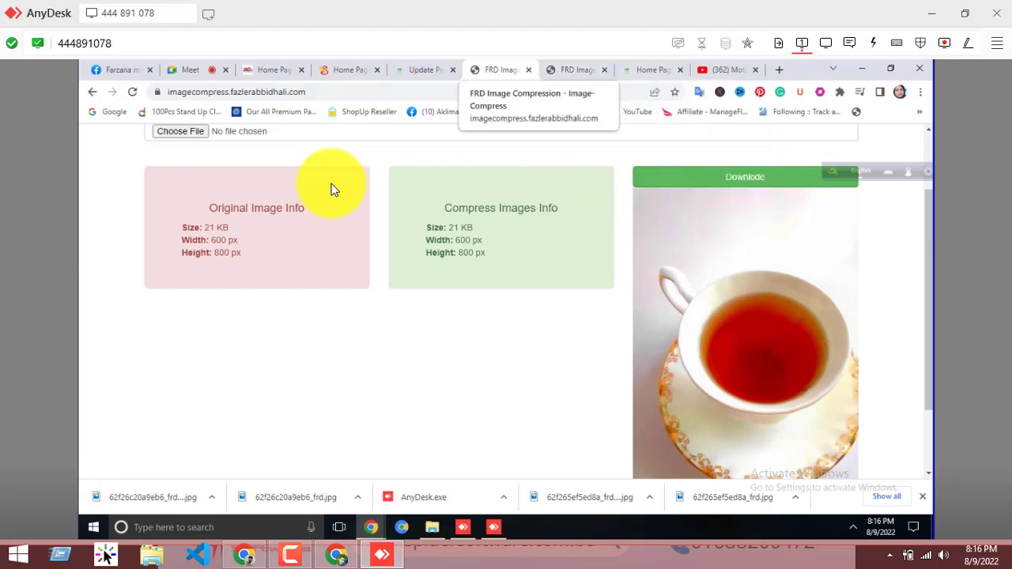
# - Look through the New FRD folder from the Update Product Images file chooser, cancel the selection and close the product tab
pyautogui.hotkey('ctrl', 'shift', 'Tab')
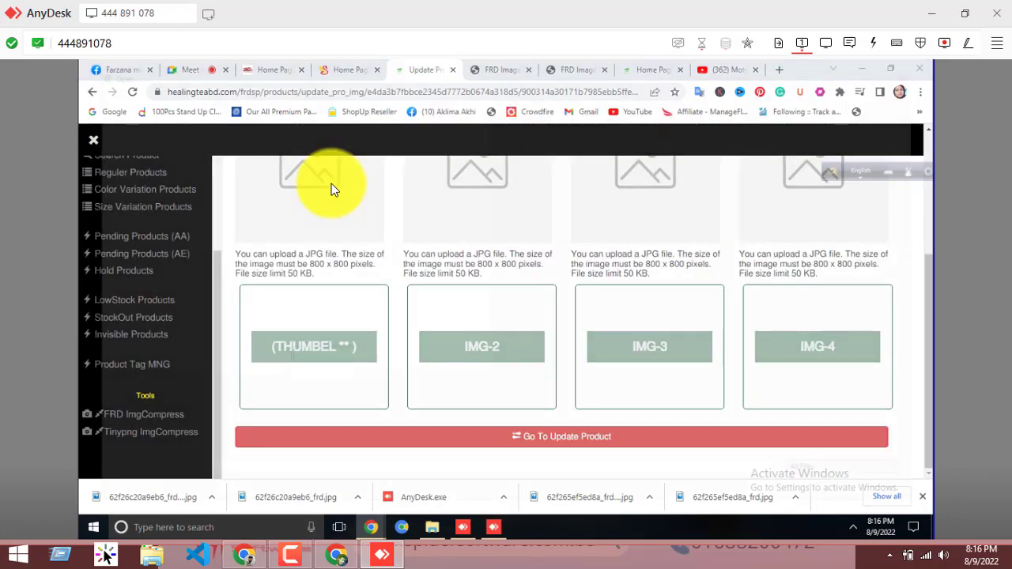
pyautogui.click(331, 184)
pyautogui.scroll(-1, 331, 183)
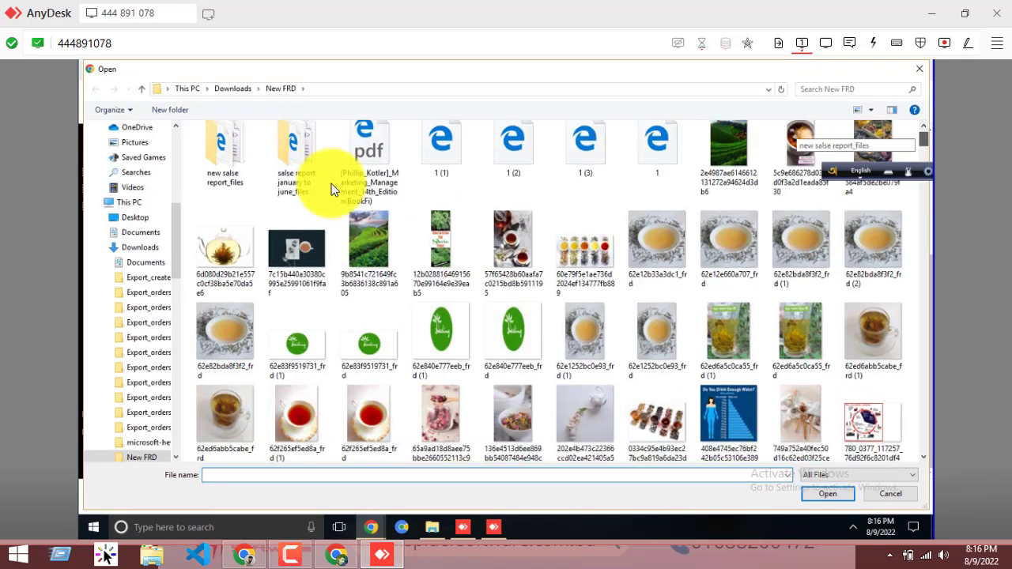
pyautogui.scroll(-1, 331, 183)
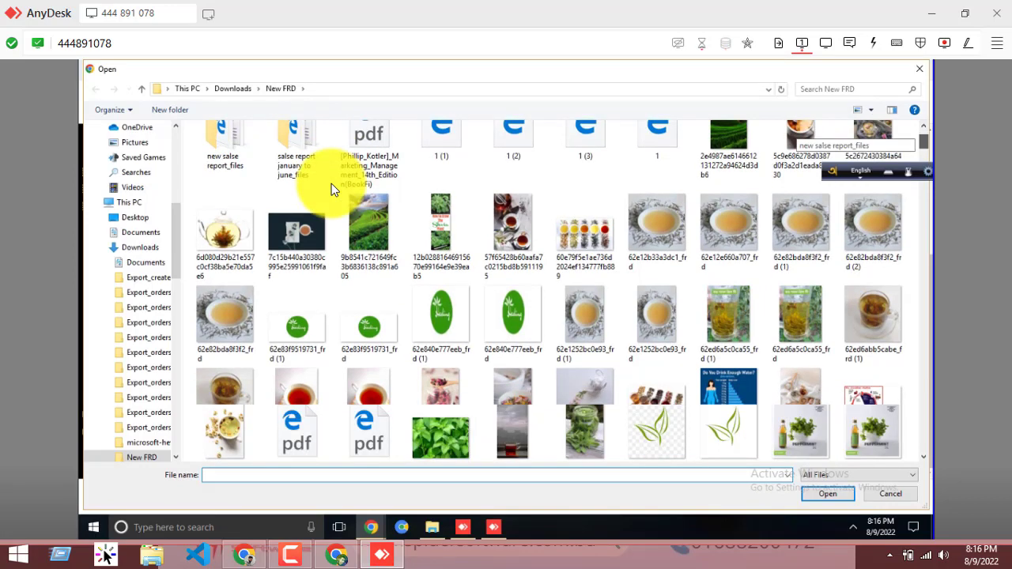
pyautogui.scroll(-1, 331, 184)
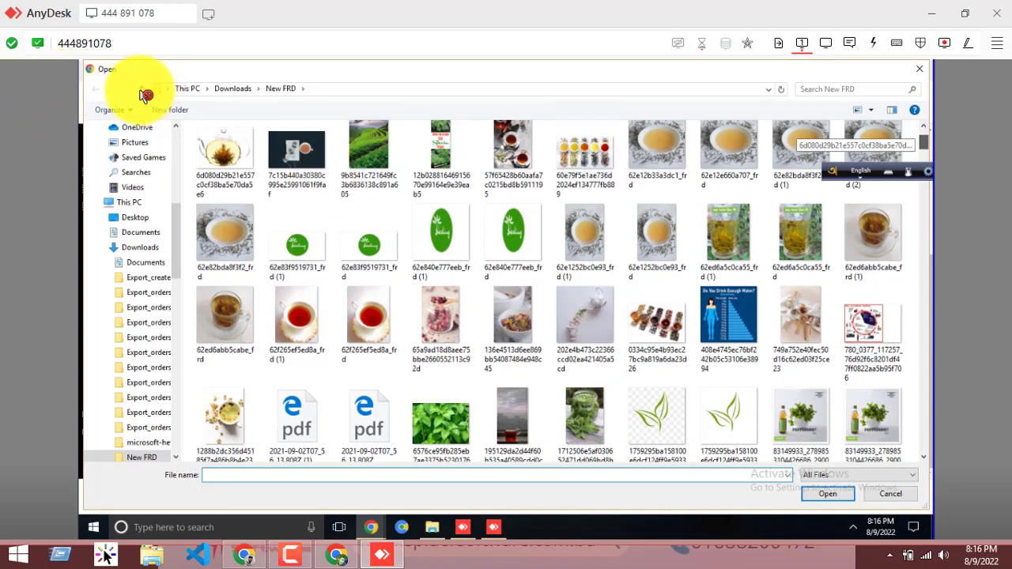
pyautogui.scroll(1, 143, 94)
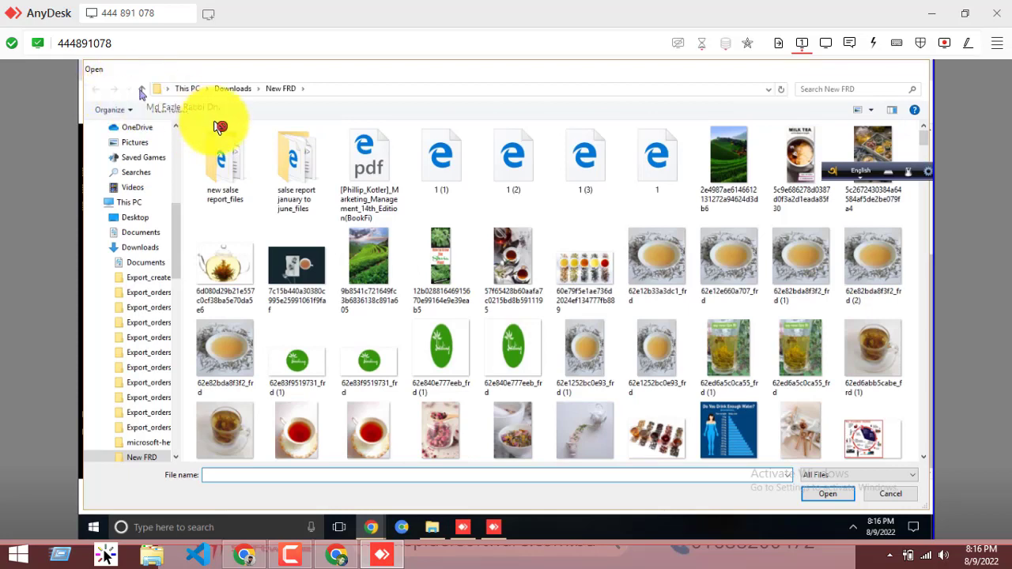
pyautogui.press('Escape')
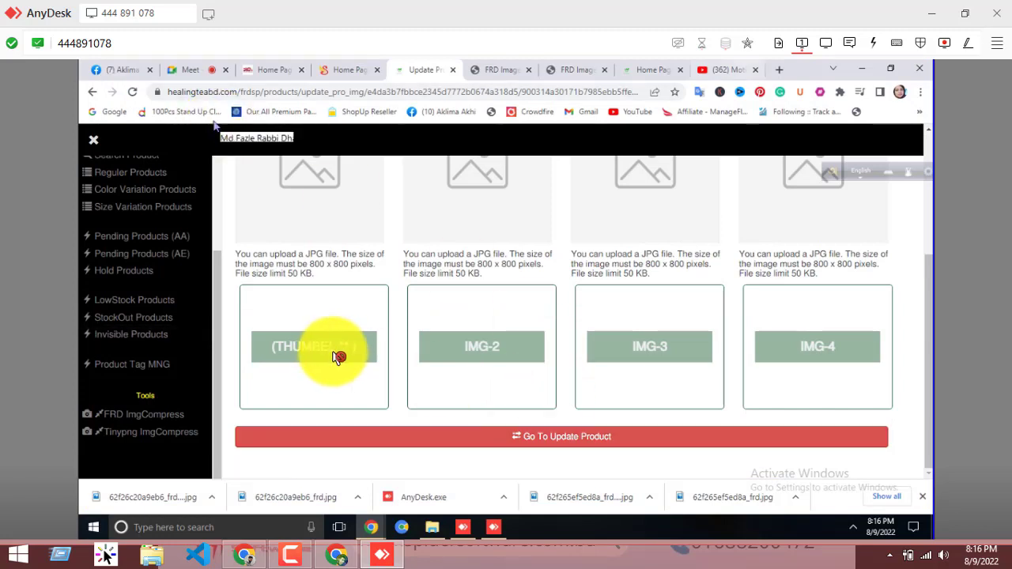
pyautogui.hotkey('alt', 'Left')
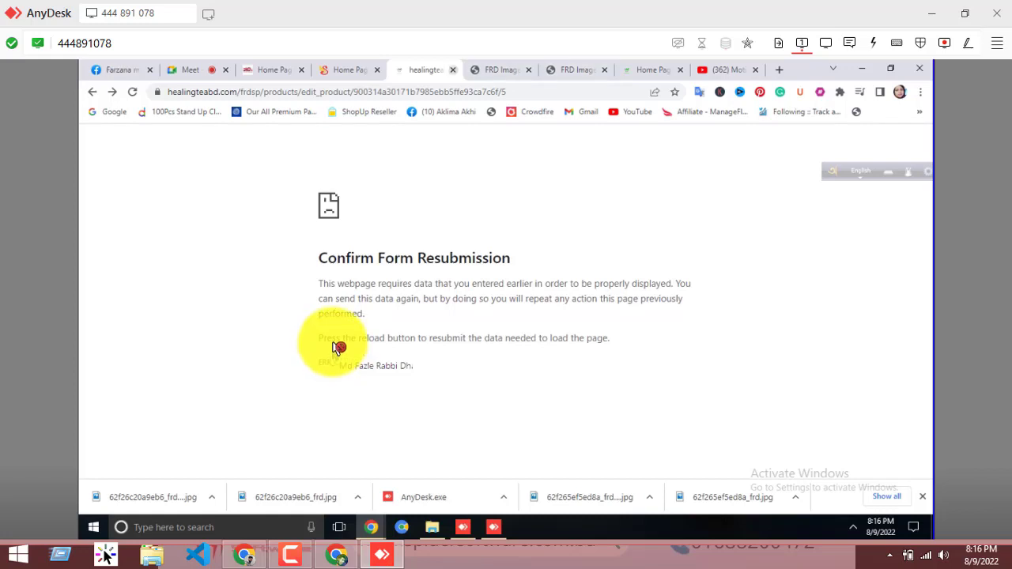
pyautogui.hotkey('ctrl', 'w')
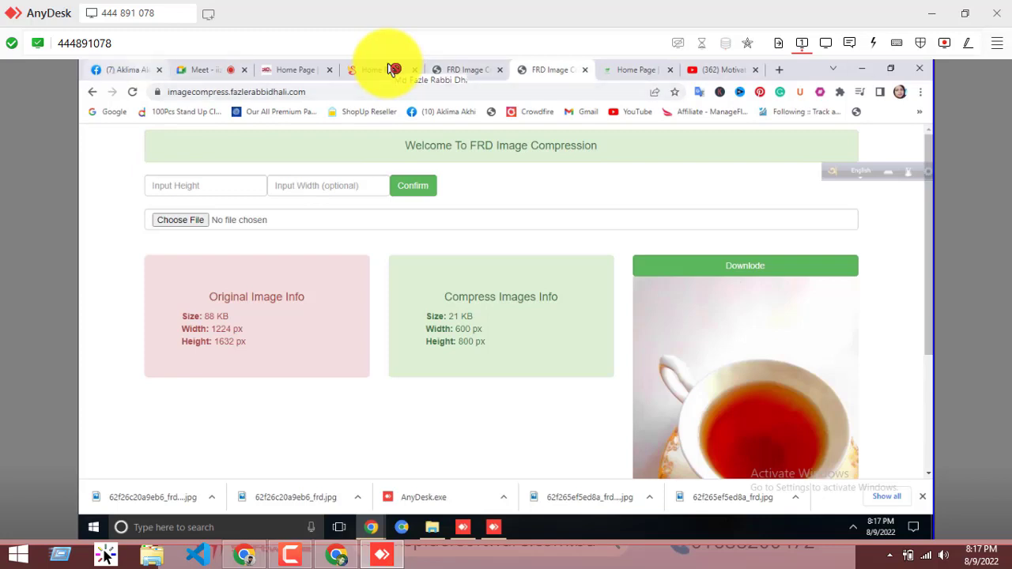
# - Open the Product Management panel from the healingteabd.com panels page and go to its Add New Product page
pyautogui.hotkey('ctrl', '1')
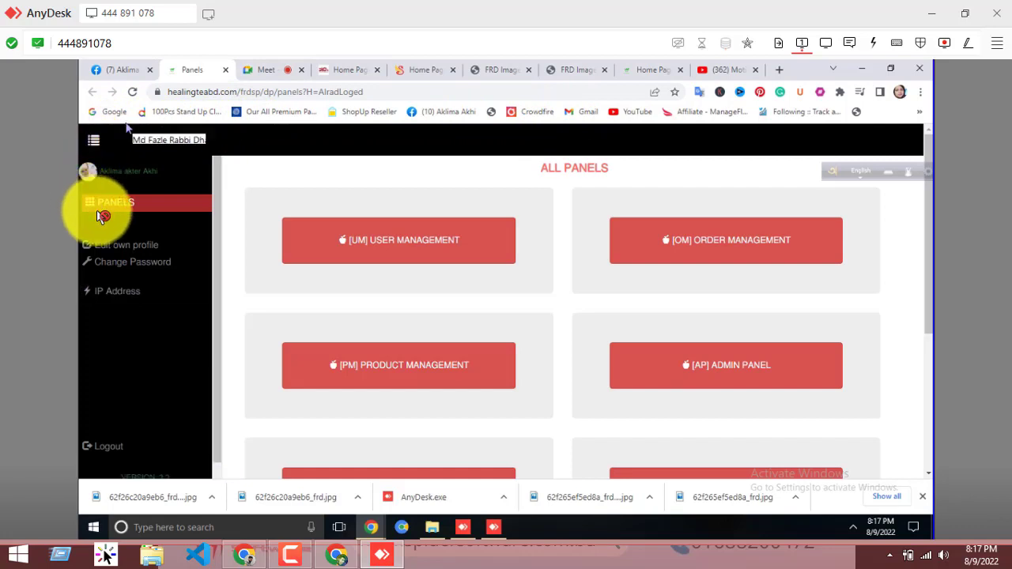
pyautogui.scroll(-1, 356, 282)
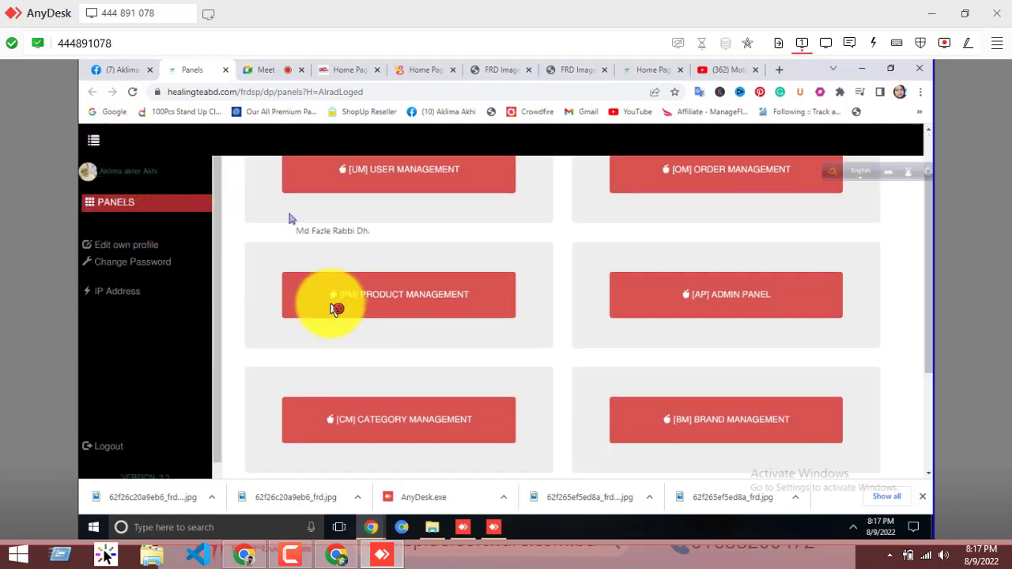
pyautogui.click(337, 308)
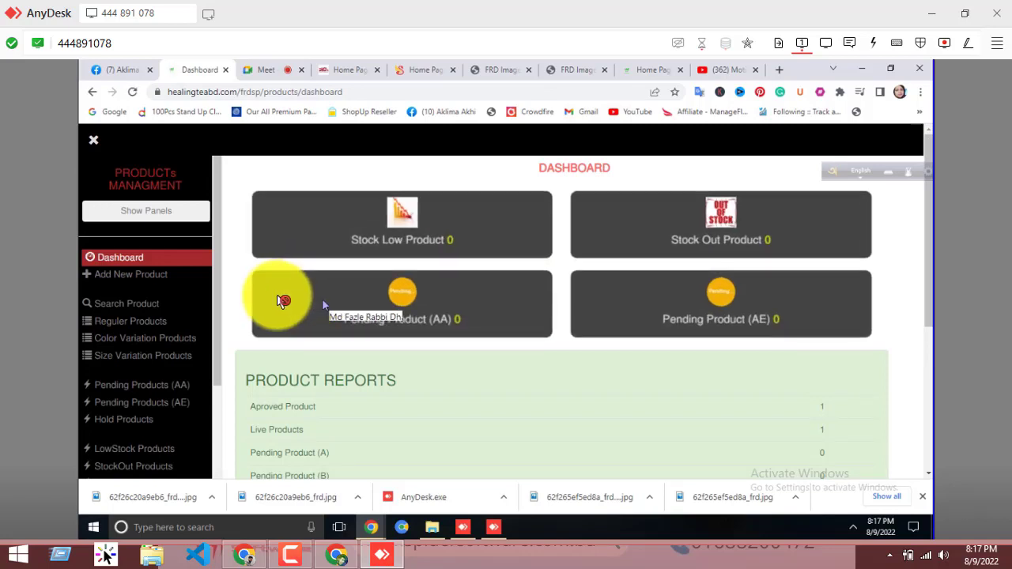
pyautogui.click(131, 274)
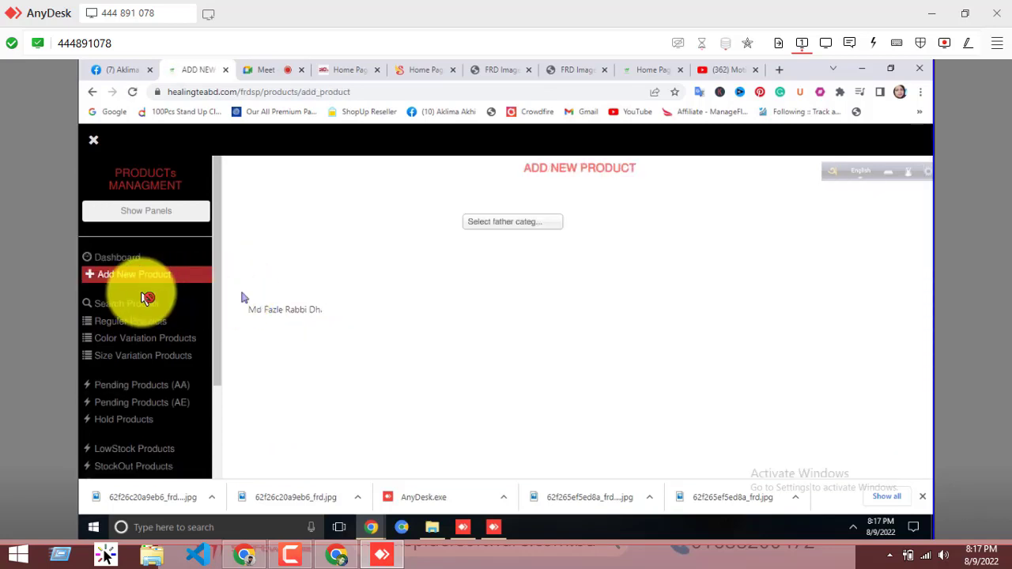
pyautogui.click(148, 333)
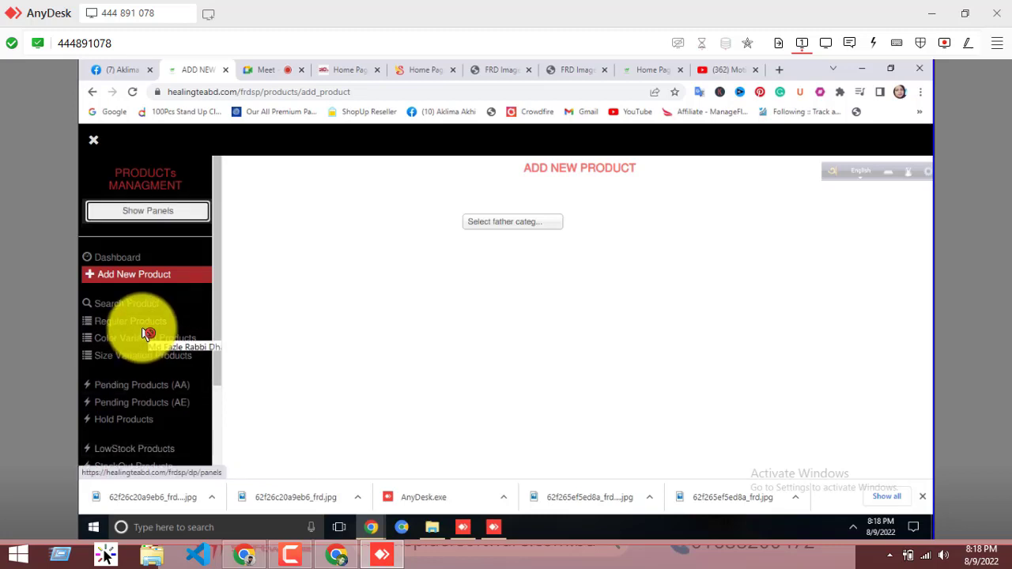